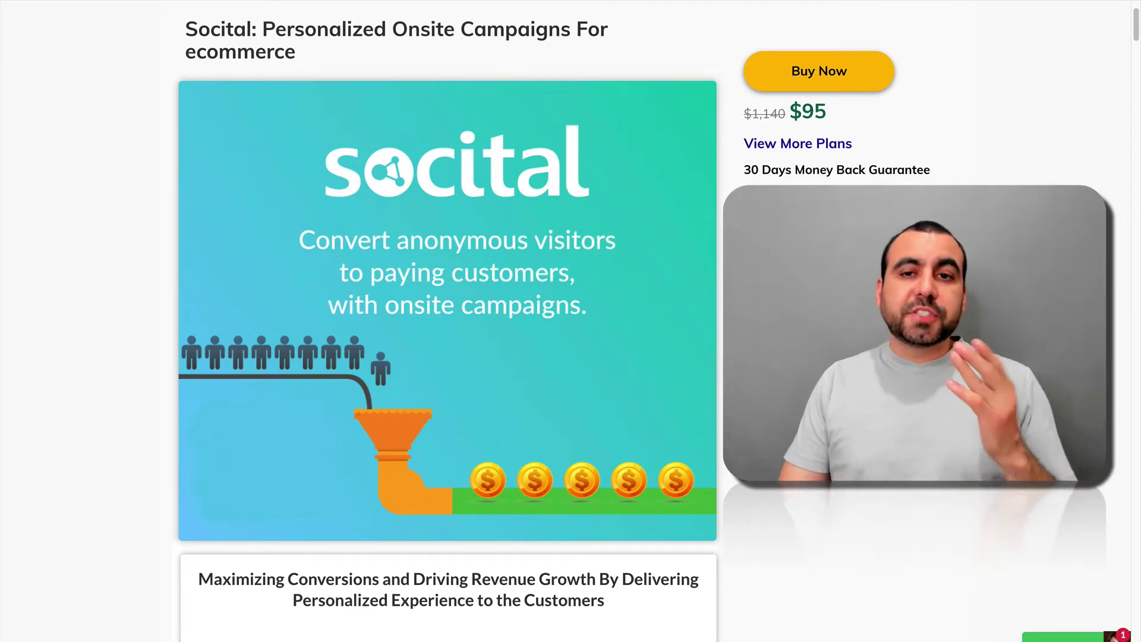
Step: Examine the Socital deal page, including the price, the feature comparison, and the Accelerate Plan's popup and email analysis limits
{"action": "left_click_drag", "start_coordinate": [795, 109], "coordinate": [834, 111]}
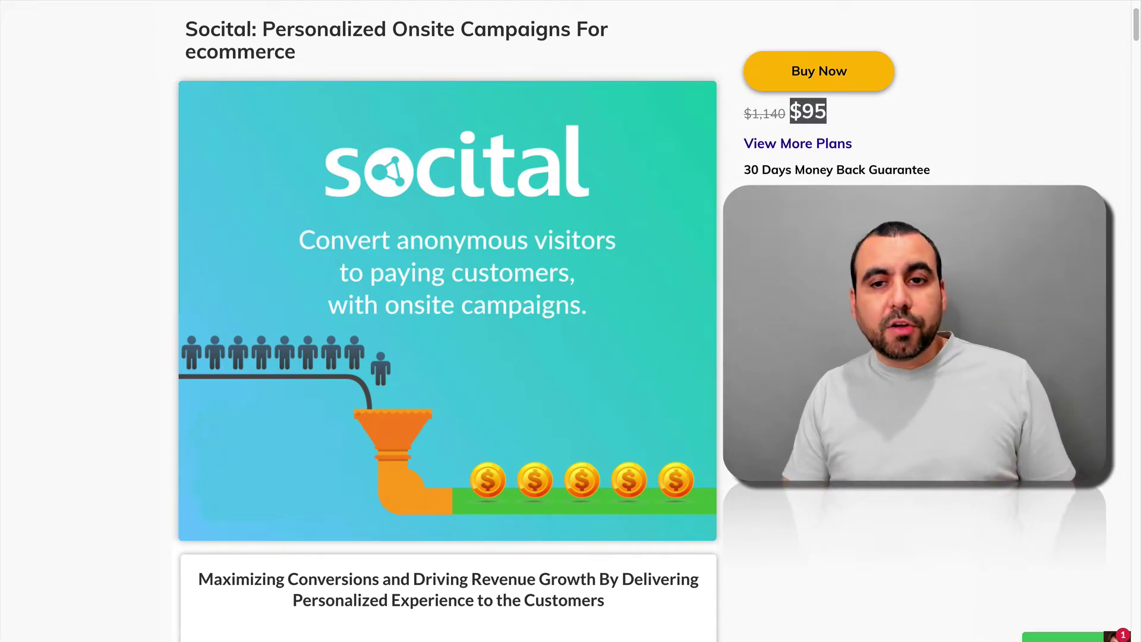
{"action": "left_click", "coordinate": [835, 111]}
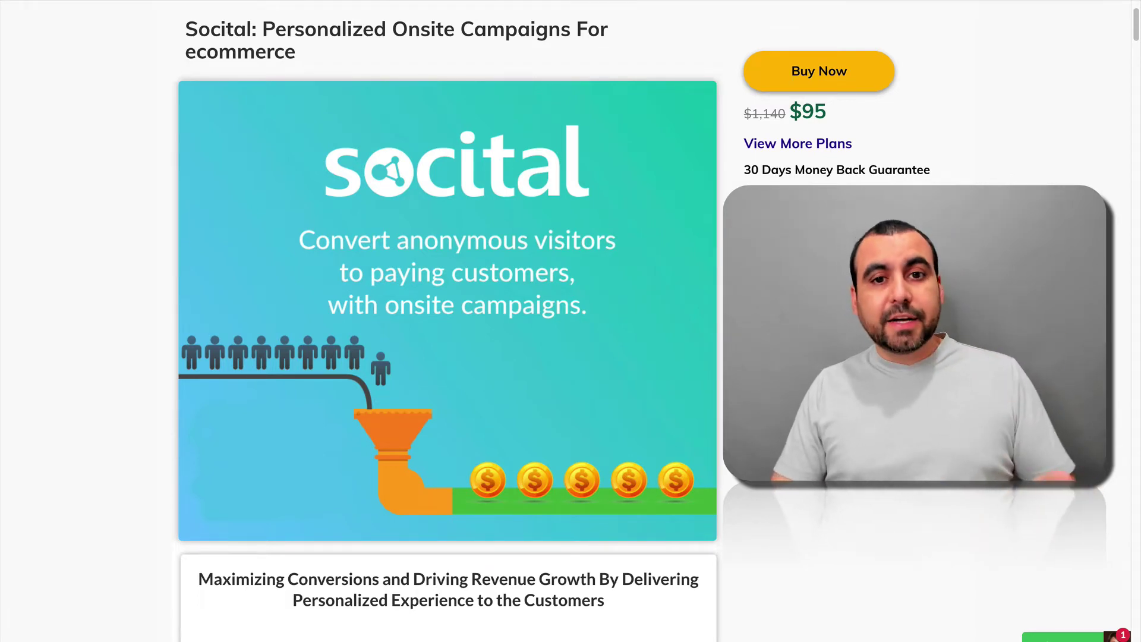
{"action": "scroll", "coordinate": [447, 321], "scroll_direction": "down", "scroll_amount": 20}
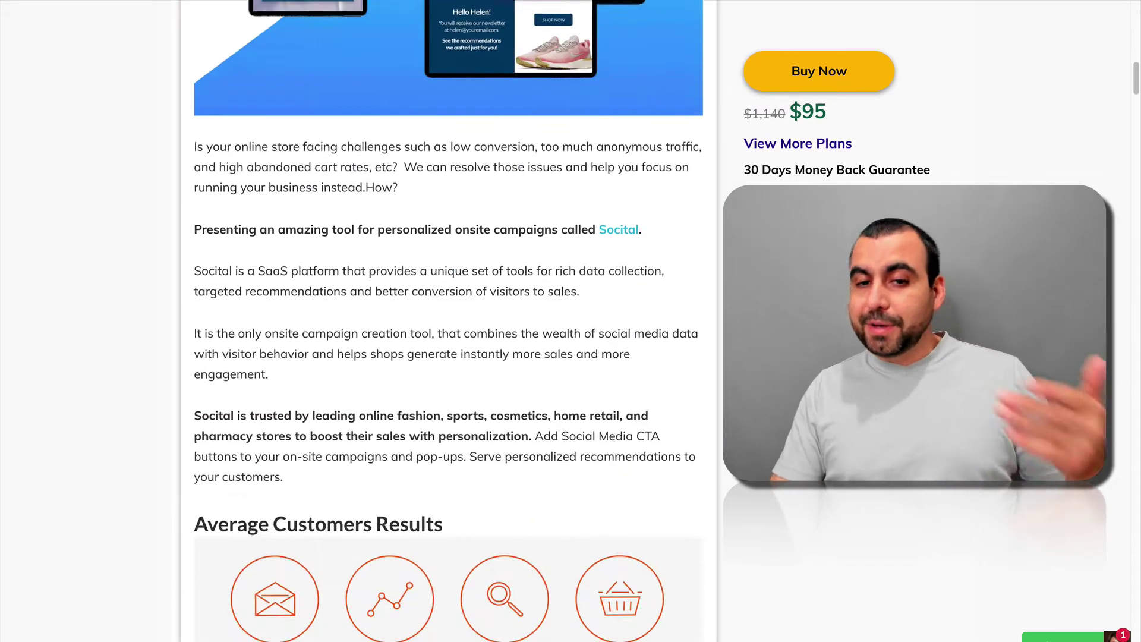
{"action": "scroll", "coordinate": [853, 422], "scroll_direction": "down", "scroll_amount": 20}
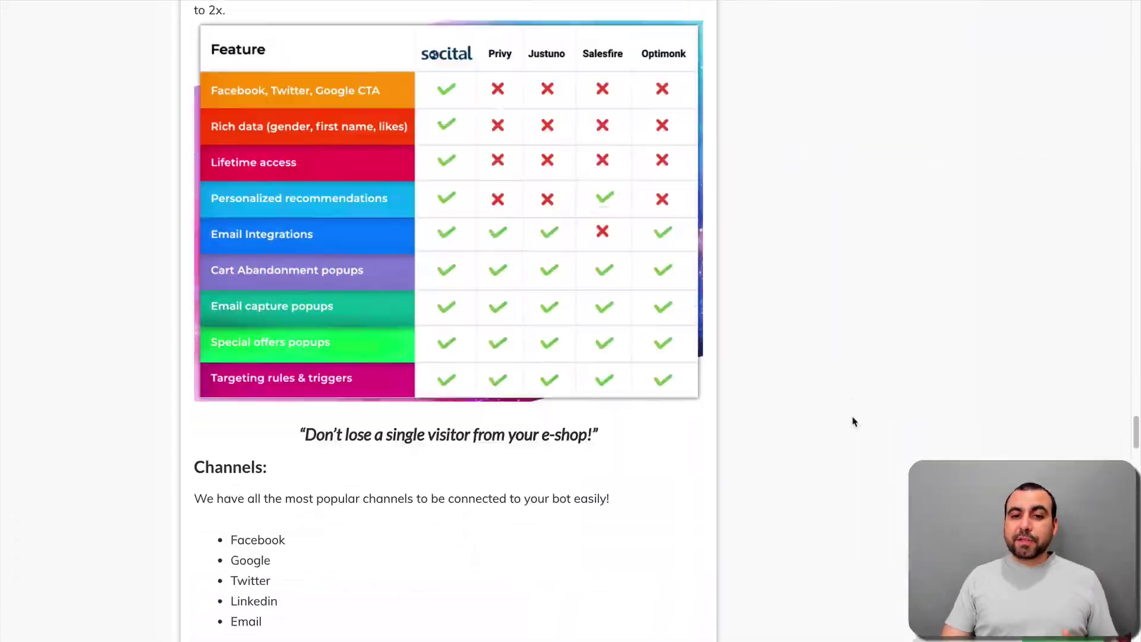
{"action": "scroll", "coordinate": [853, 421], "scroll_direction": "down", "scroll_amount": 15}
{"action": "scroll", "coordinate": [853, 419], "scroll_direction": "up", "scroll_amount": 2}
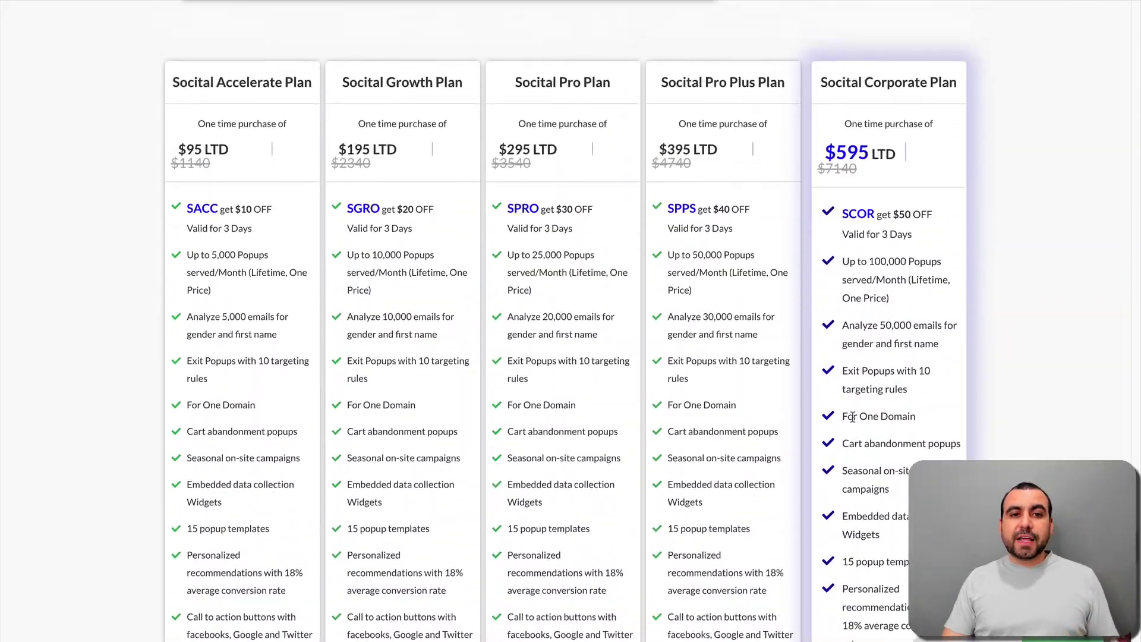
{"action": "scroll", "coordinate": [853, 417], "scroll_direction": "down", "scroll_amount": 1}
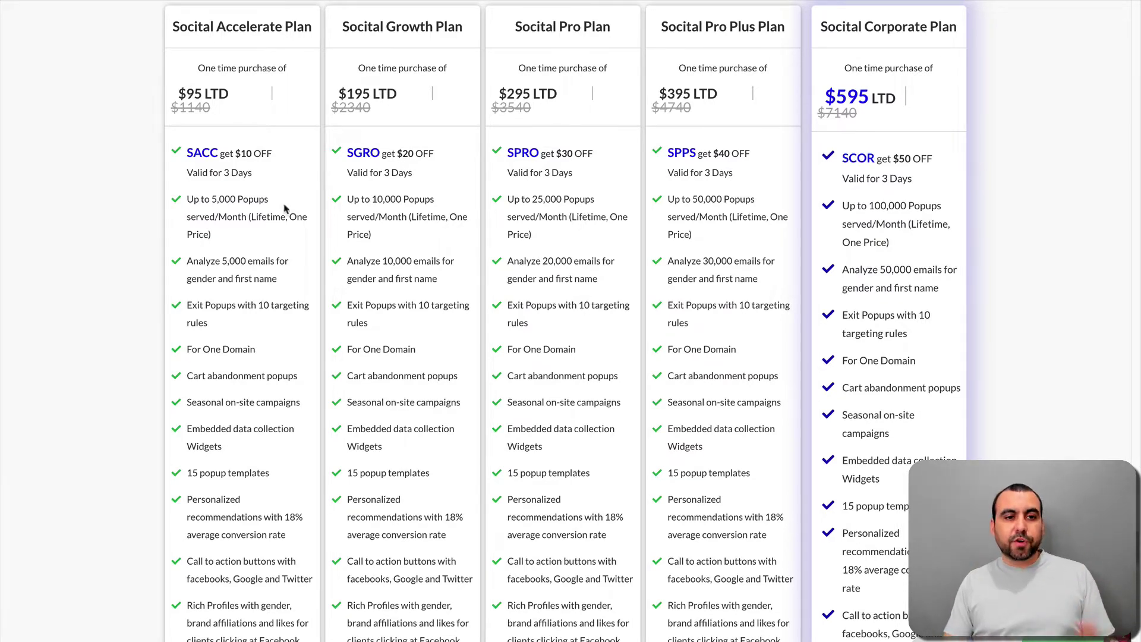
{"action": "left_click_drag", "start_coordinate": [186, 200], "coordinate": [269, 201]}
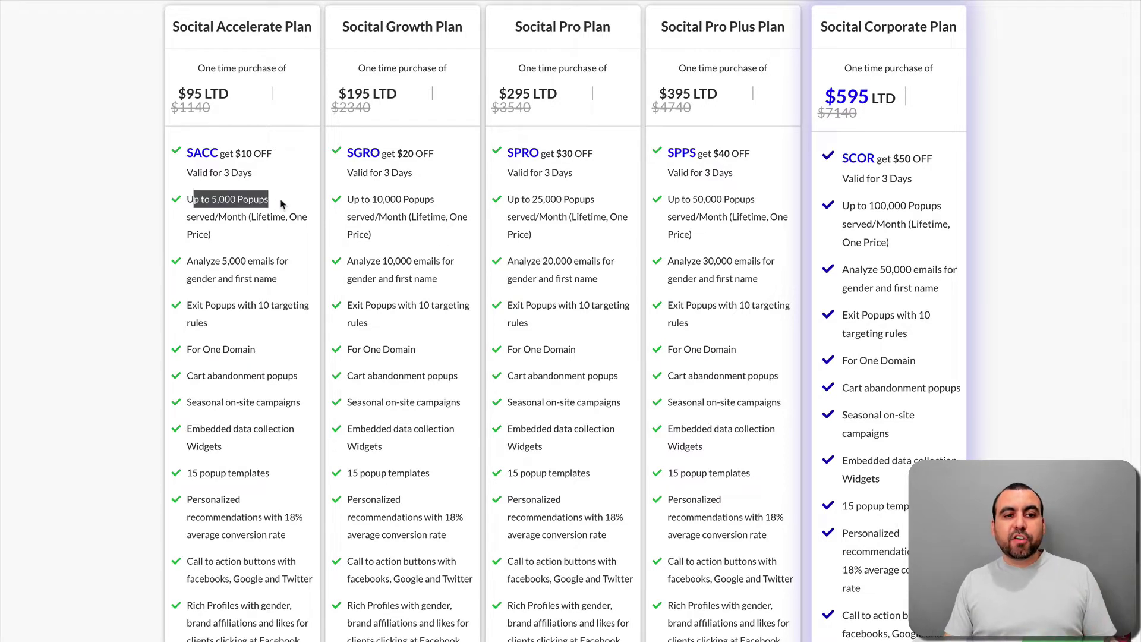
{"action": "left_click", "coordinate": [248, 256]}
{"action": "left_click_drag", "start_coordinate": [185, 262], "coordinate": [286, 258]}
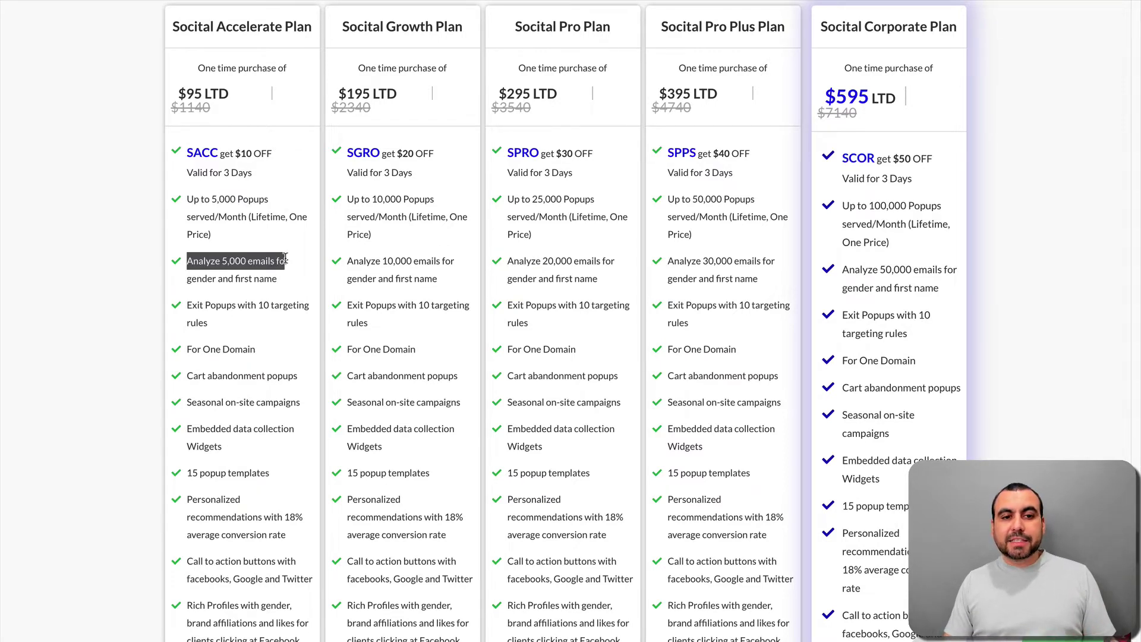
{"action": "left_click", "coordinate": [283, 258]}
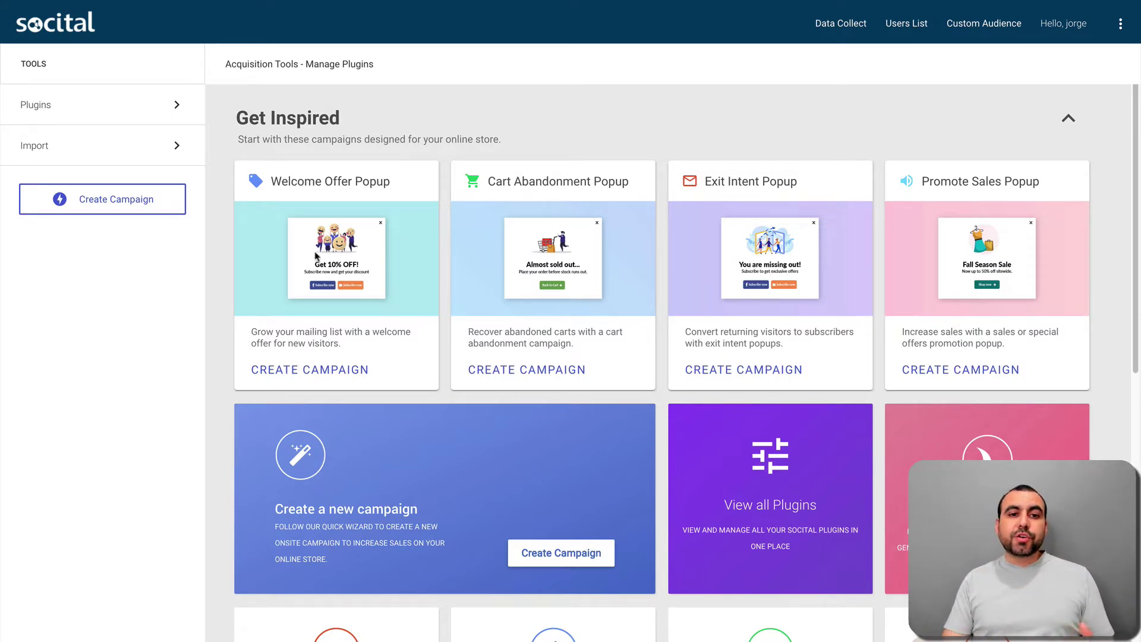
Step: Start a new campaign with the goal Boost Seasonal Sales and the call-to-action "Be the first to know about our upcoming seasonal offers"
{"action": "left_click", "coordinate": [561, 561]}
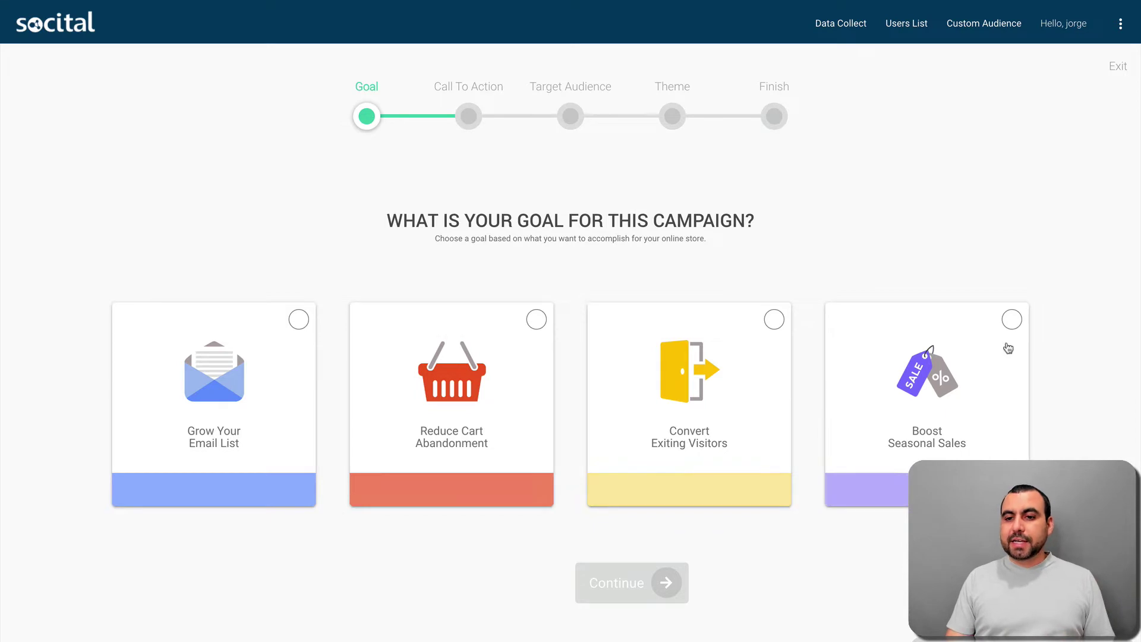
{"action": "left_click", "coordinate": [1011, 324]}
{"action": "left_click", "coordinate": [644, 581]}
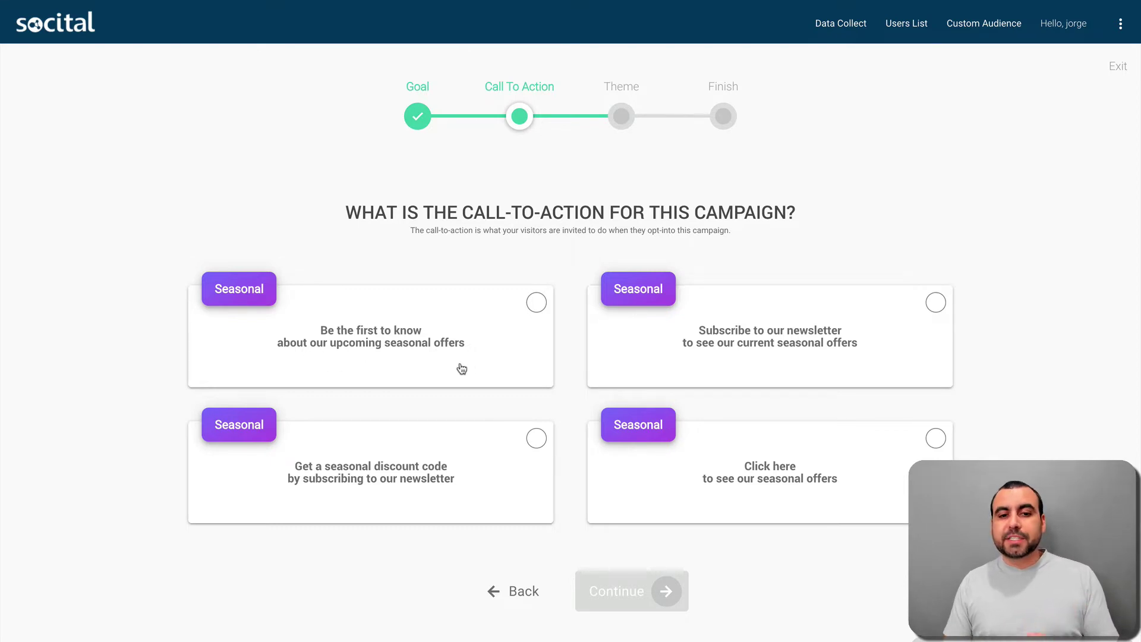
{"action": "left_click", "coordinate": [535, 306]}
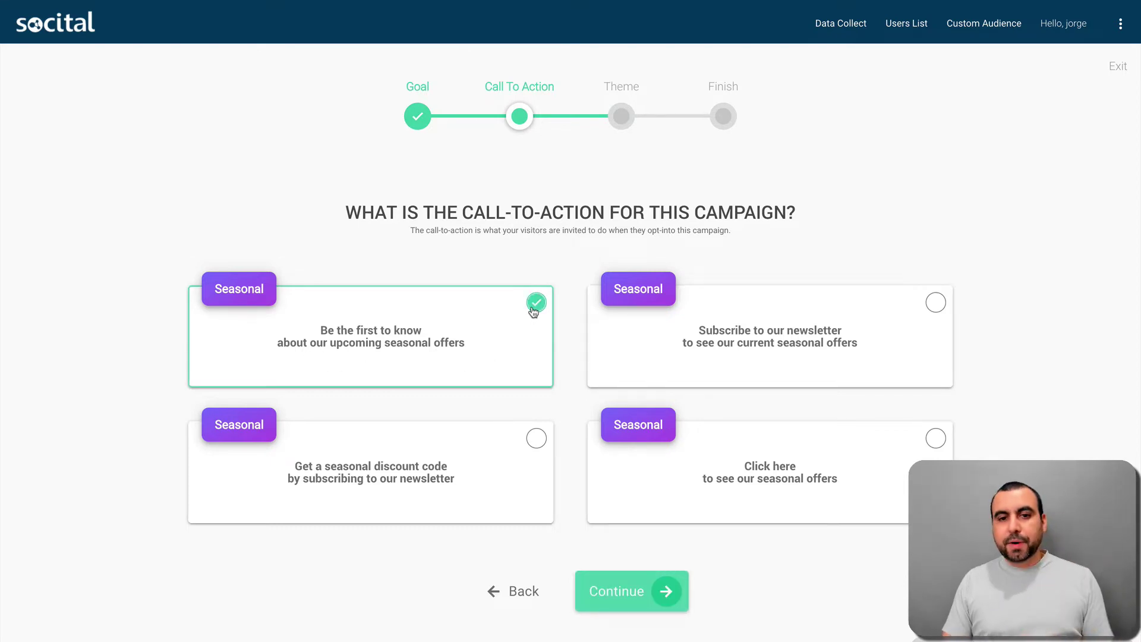
{"action": "left_click", "coordinate": [658, 604]}
Step: Choose the pink Mother's Day Special template for the campaign and proceed to the naming stage
{"action": "scroll", "coordinate": [762, 446], "scroll_direction": "down", "scroll_amount": 5}
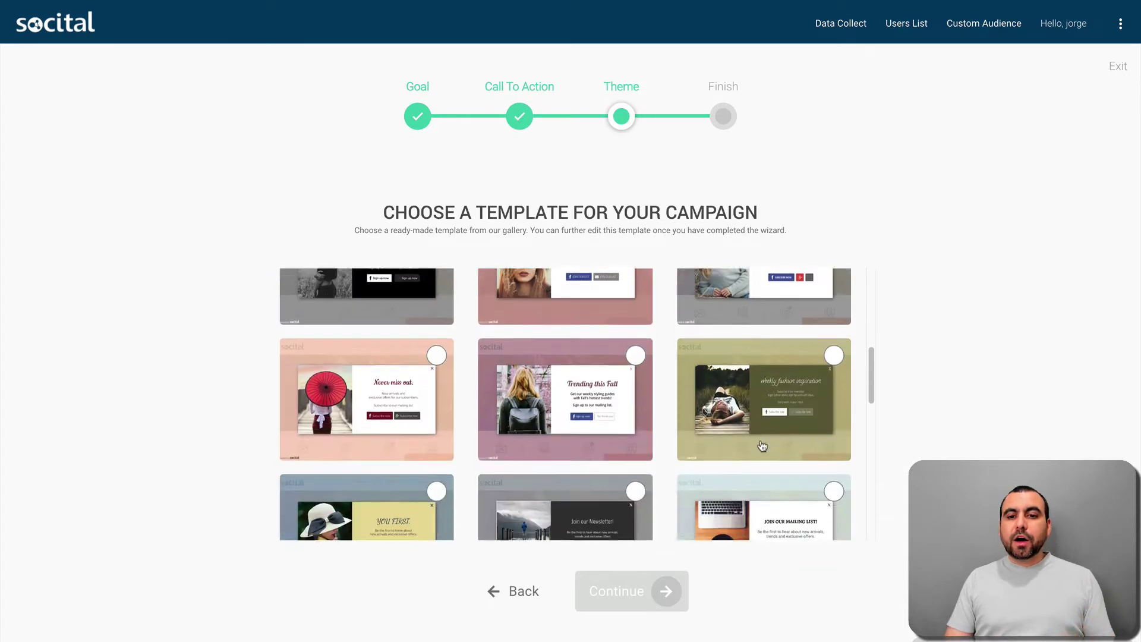
{"action": "scroll", "coordinate": [762, 445], "scroll_direction": "down", "scroll_amount": 5}
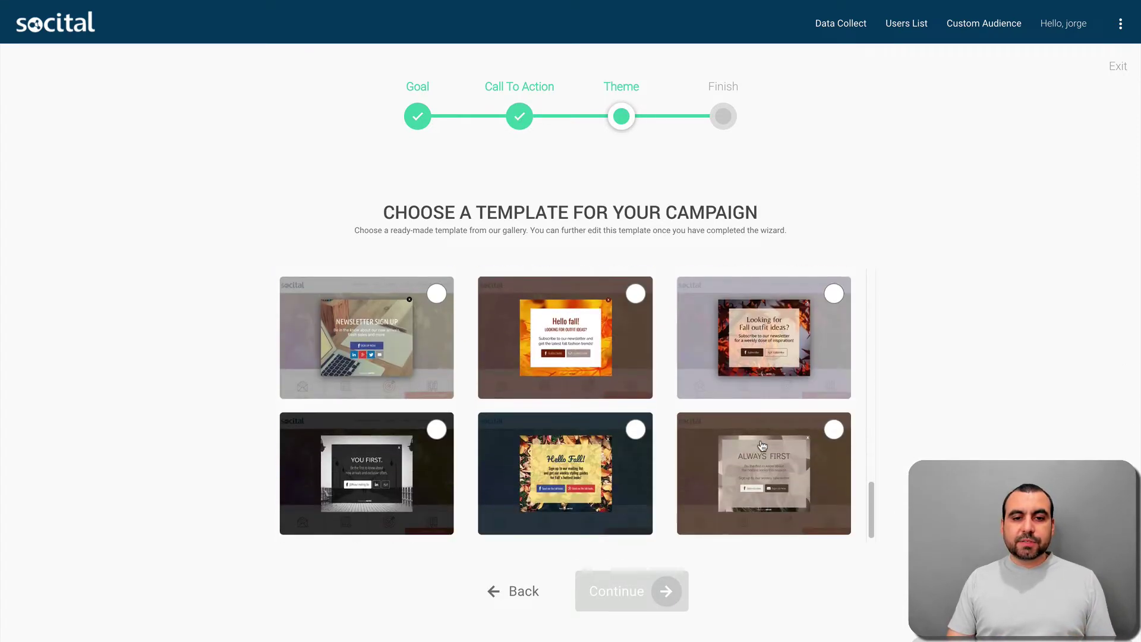
{"action": "scroll", "coordinate": [763, 445], "scroll_direction": "up", "scroll_amount": 10}
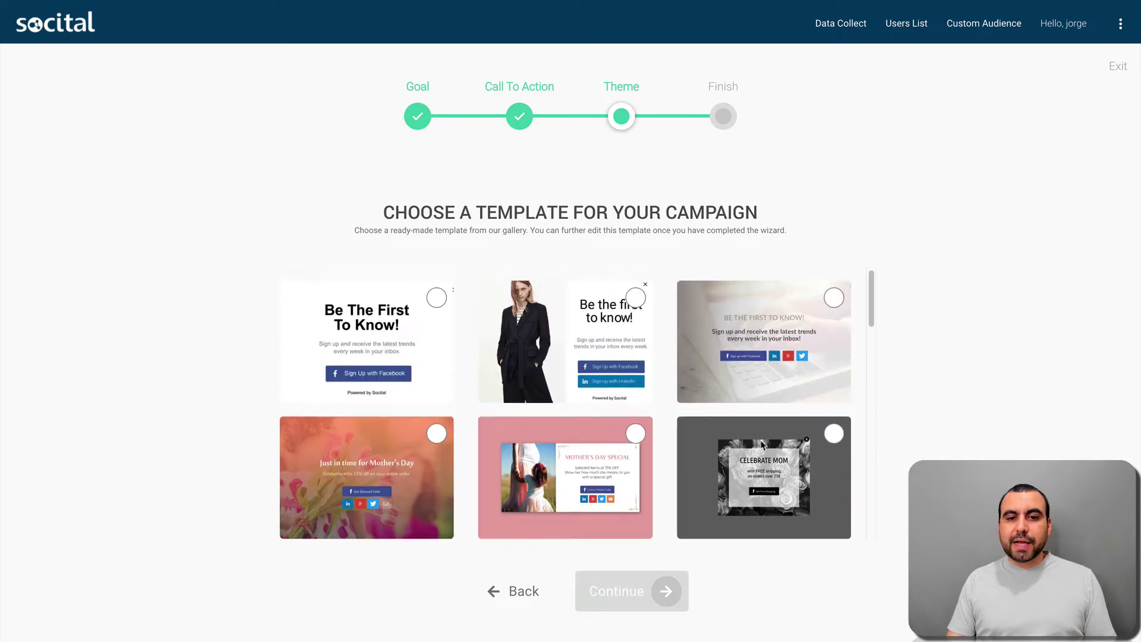
{"action": "left_click", "coordinate": [636, 441]}
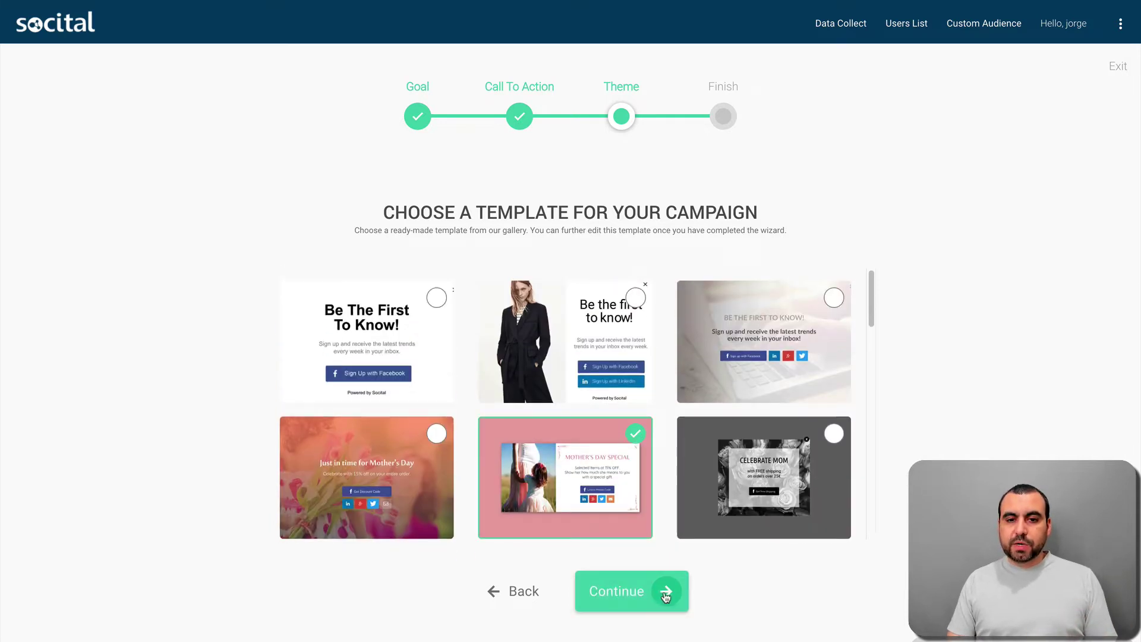
{"action": "left_click", "coordinate": [666, 596]}
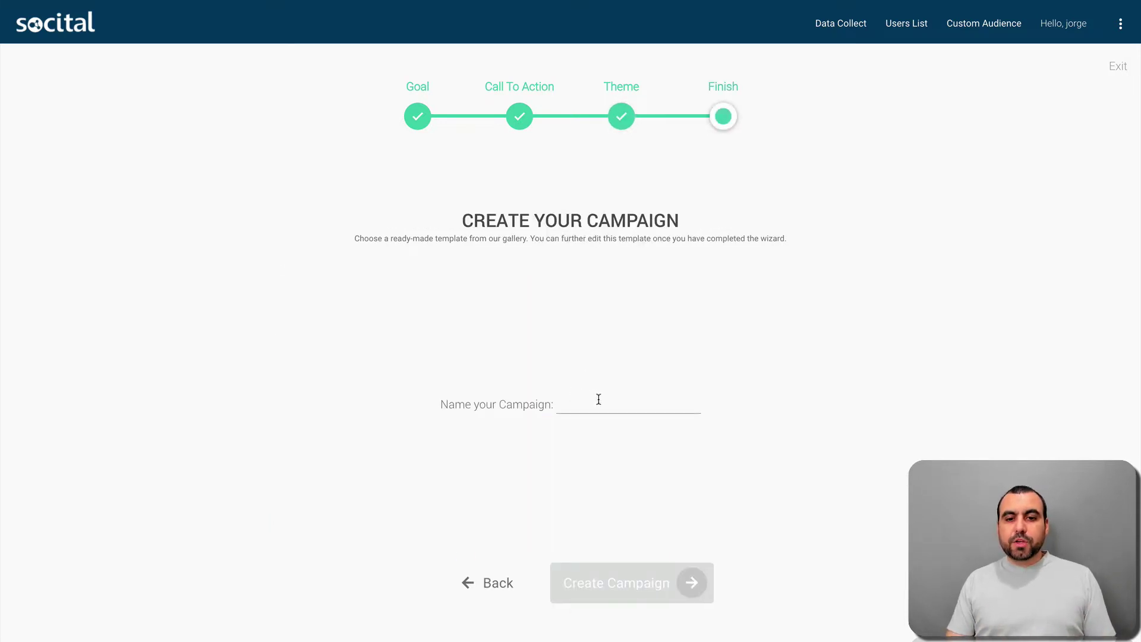
Step: Create the campaign under the name test11 and open it for editing
{"action": "type", "text": "test11"}
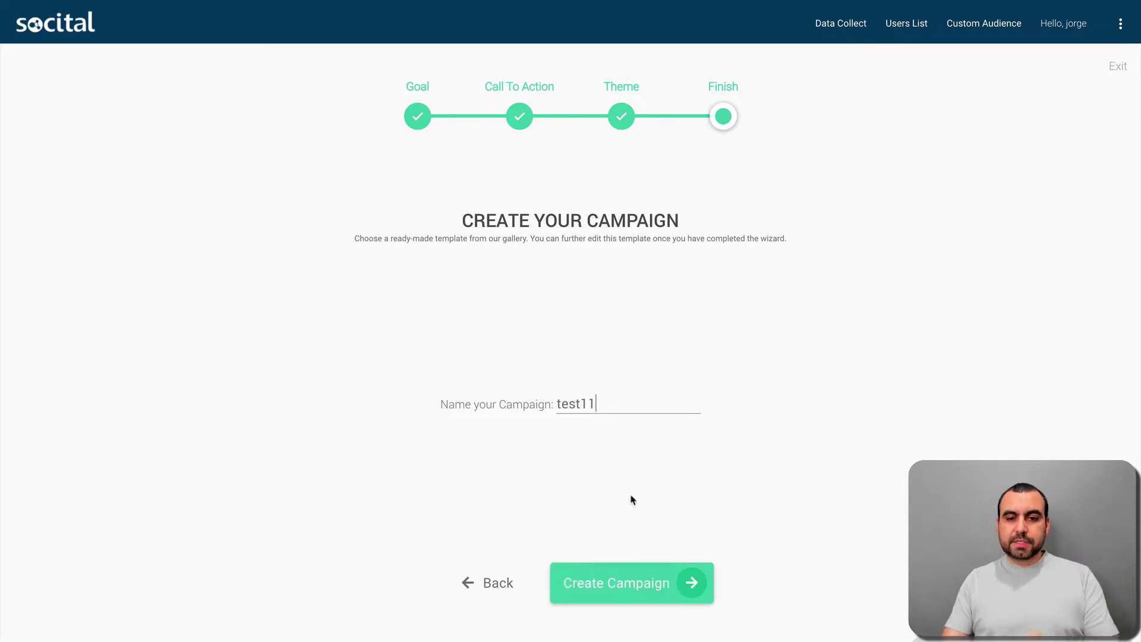
{"action": "left_click", "coordinate": [634, 582]}
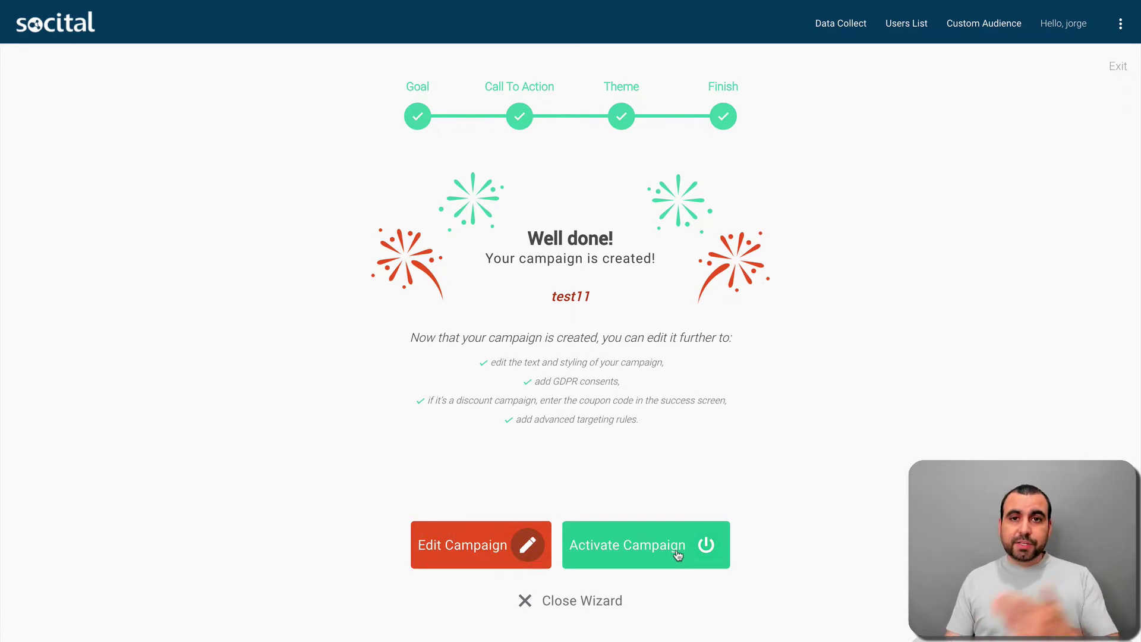
{"action": "left_click", "coordinate": [468, 555]}
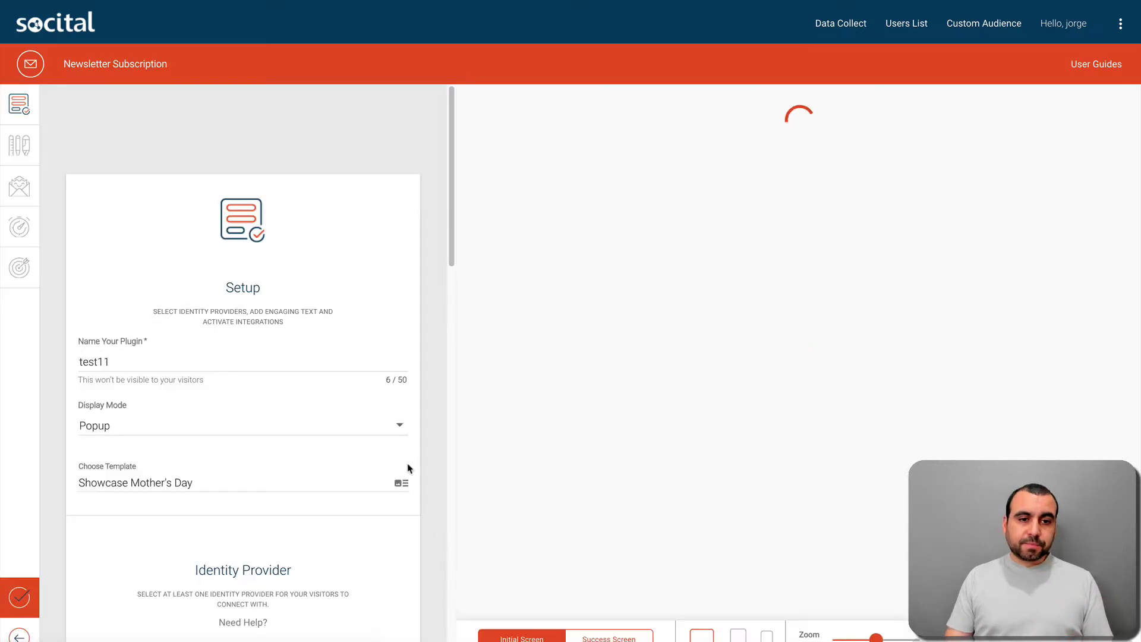
Step: Browse the alternative popup designs in the Template Gallery, leaving it without choosing another template
{"action": "scroll", "coordinate": [314, 364], "scroll_direction": "down", "scroll_amount": 2}
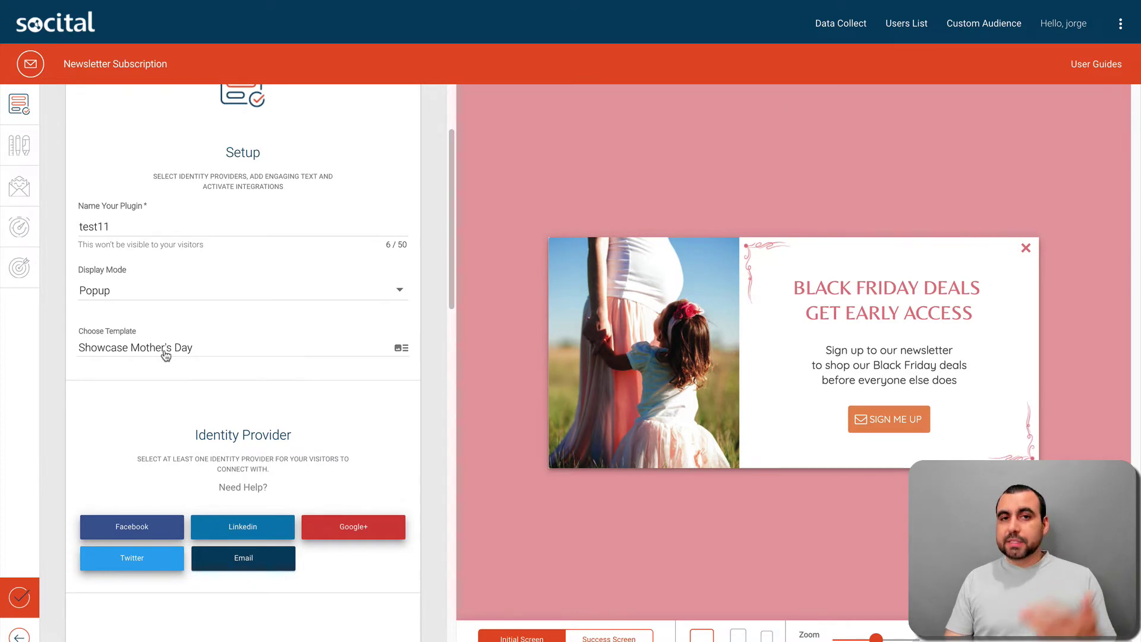
{"action": "left_click", "coordinate": [207, 352]}
{"action": "scroll", "coordinate": [528, 441], "scroll_direction": "down", "scroll_amount": 10}
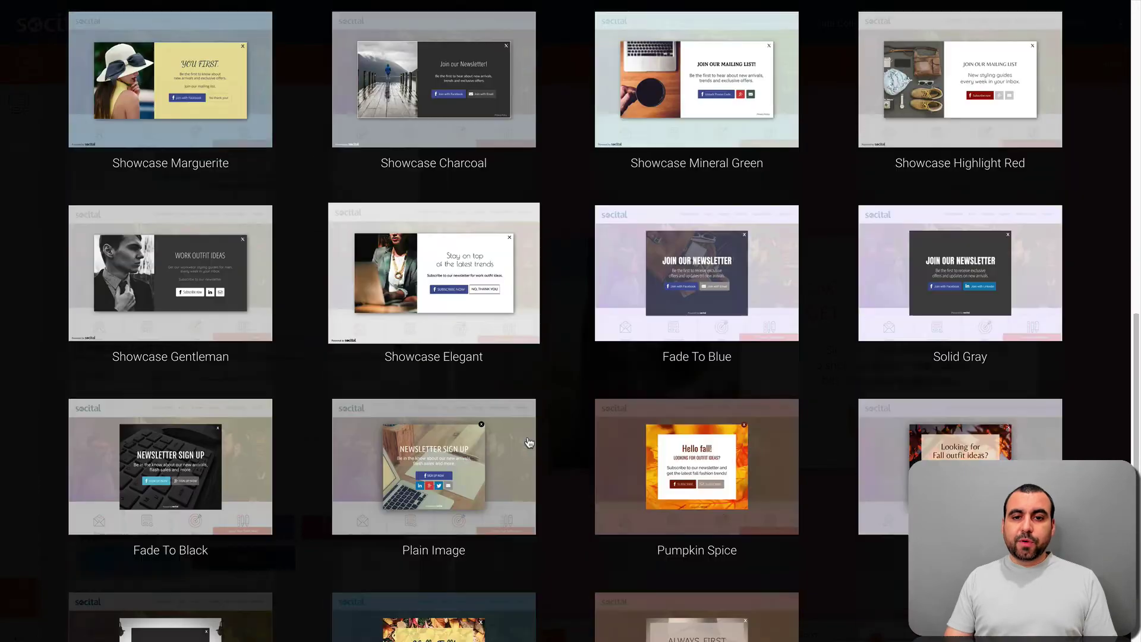
{"action": "scroll", "coordinate": [770, 250], "scroll_direction": "up", "scroll_amount": 10}
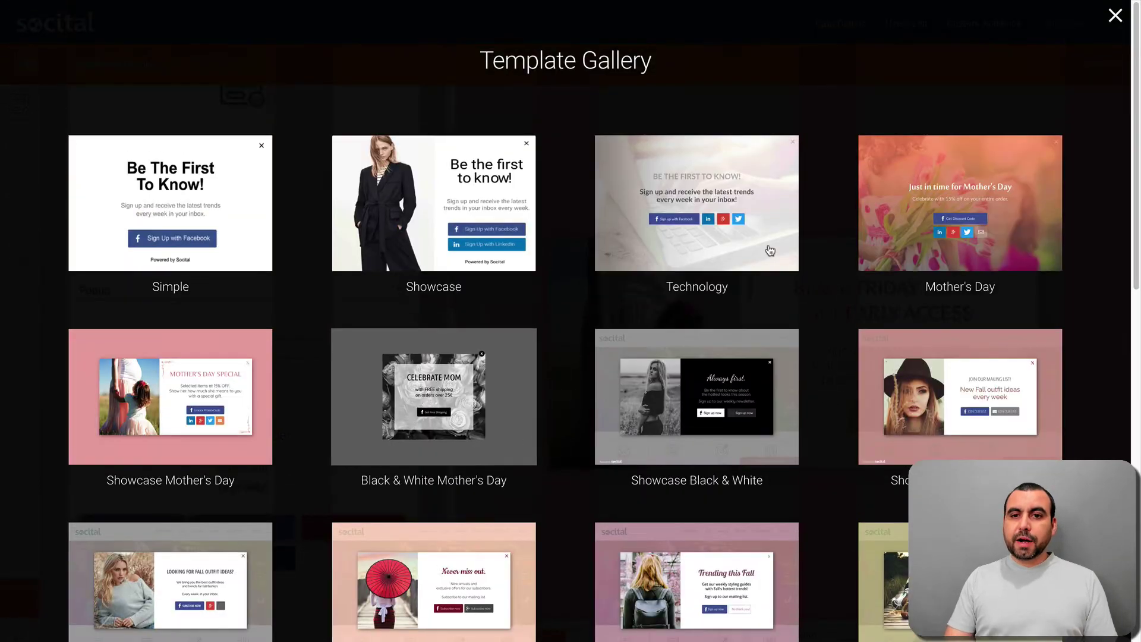
{"action": "left_click", "coordinate": [1115, 16]}
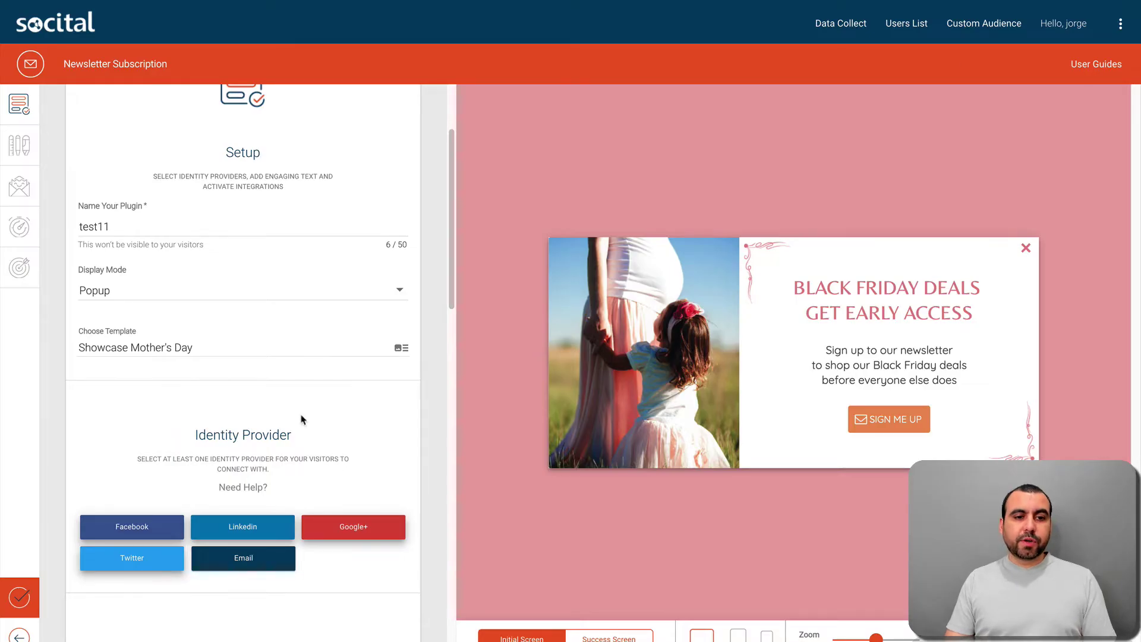
Step: Replace "BLACK FRIDAY" with "MONDAY" in the popup's title so its first line reads "MONDAY DEALS"
{"action": "scroll", "coordinate": [302, 420], "scroll_direction": "down", "scroll_amount": 3}
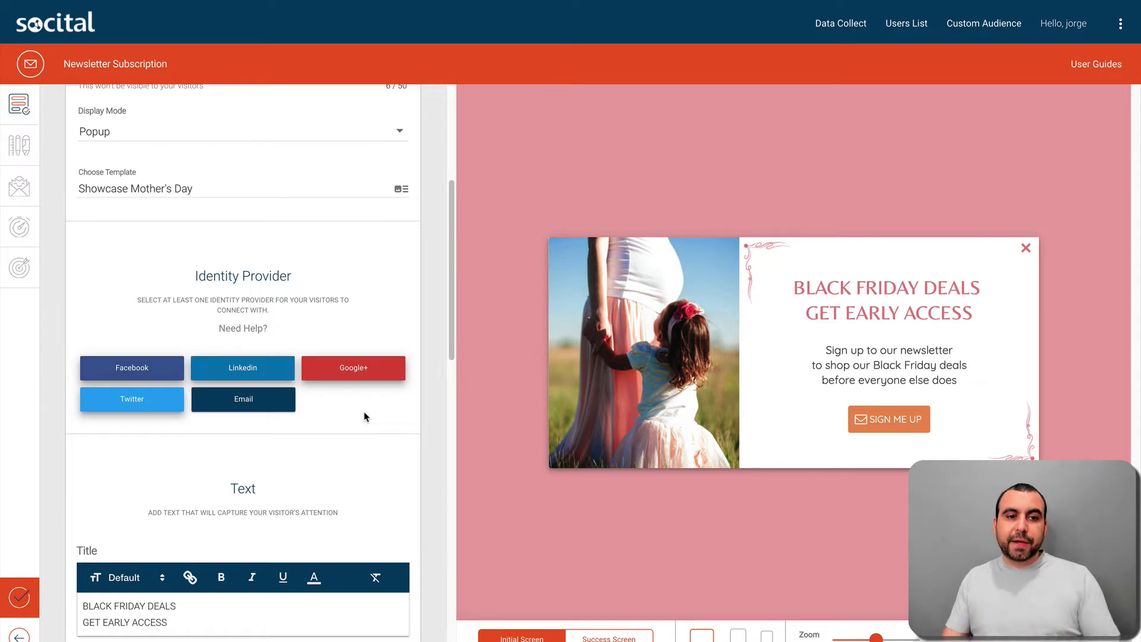
{"action": "scroll", "coordinate": [365, 416], "scroll_direction": "down", "scroll_amount": 5}
{"action": "left_click_drag", "start_coordinate": [100, 303], "coordinate": [242, 319]}
{"action": "left_click", "coordinate": [184, 426]}
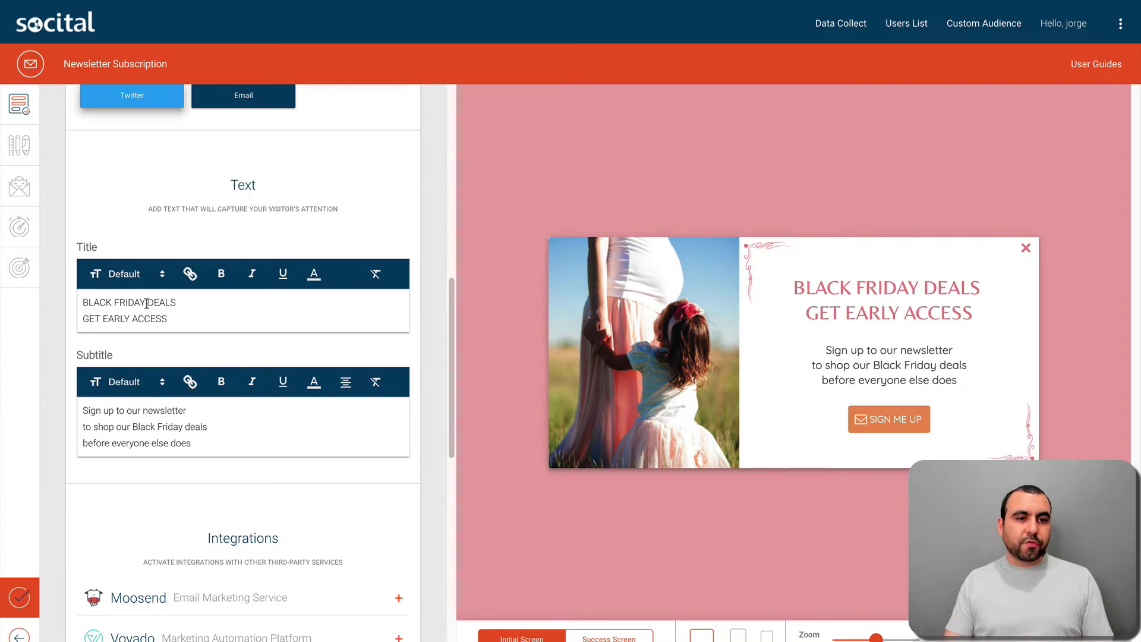
{"action": "left_click_drag", "start_coordinate": [147, 304], "coordinate": [69, 316]}
{"action": "key", "text": "BackSpace"}
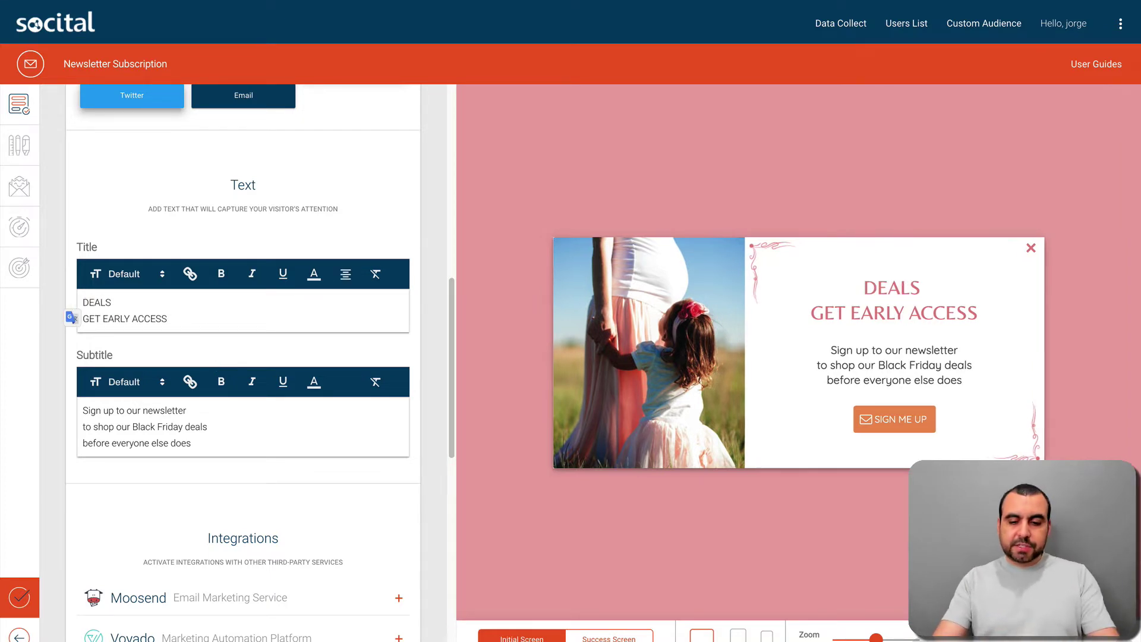
{"action": "type", "text": "MONDAY"}
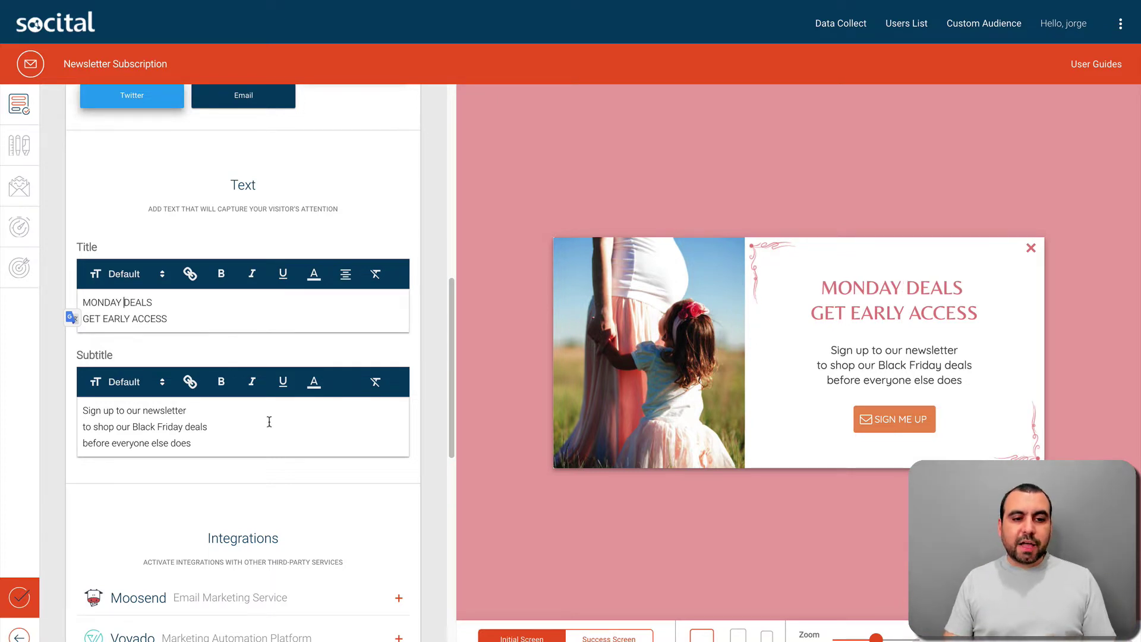
Step: Review the third-party integrations and the Design & Content settings, including the image, opt-out, GDPR consent and styling options
{"action": "scroll", "coordinate": [269, 421], "scroll_direction": "down", "scroll_amount": 6}
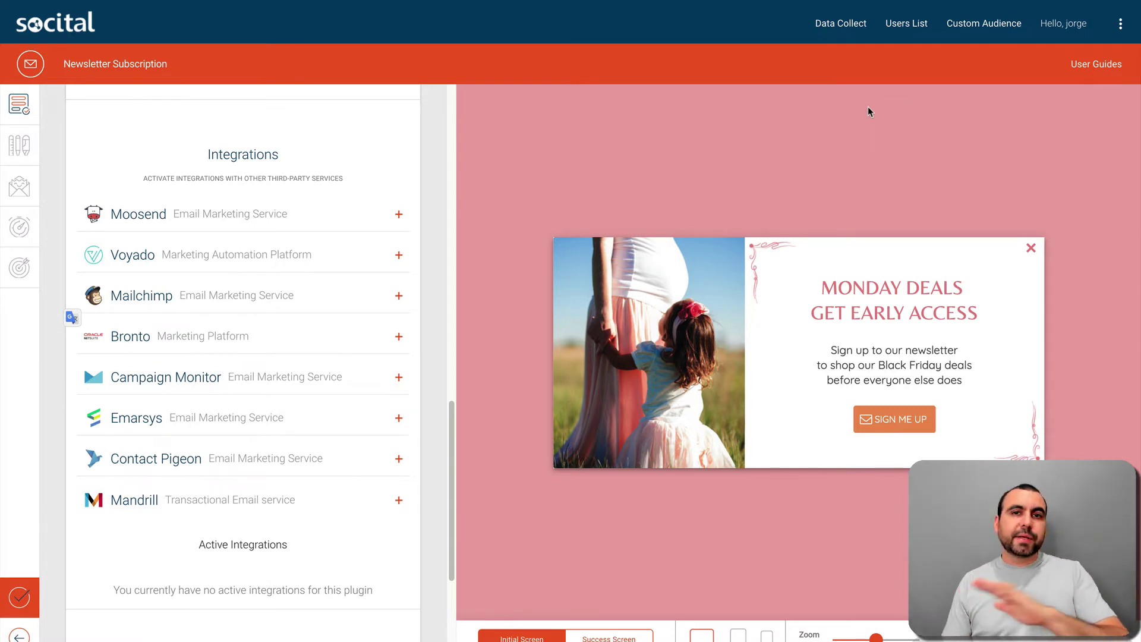
{"action": "left_click", "coordinate": [23, 148]}
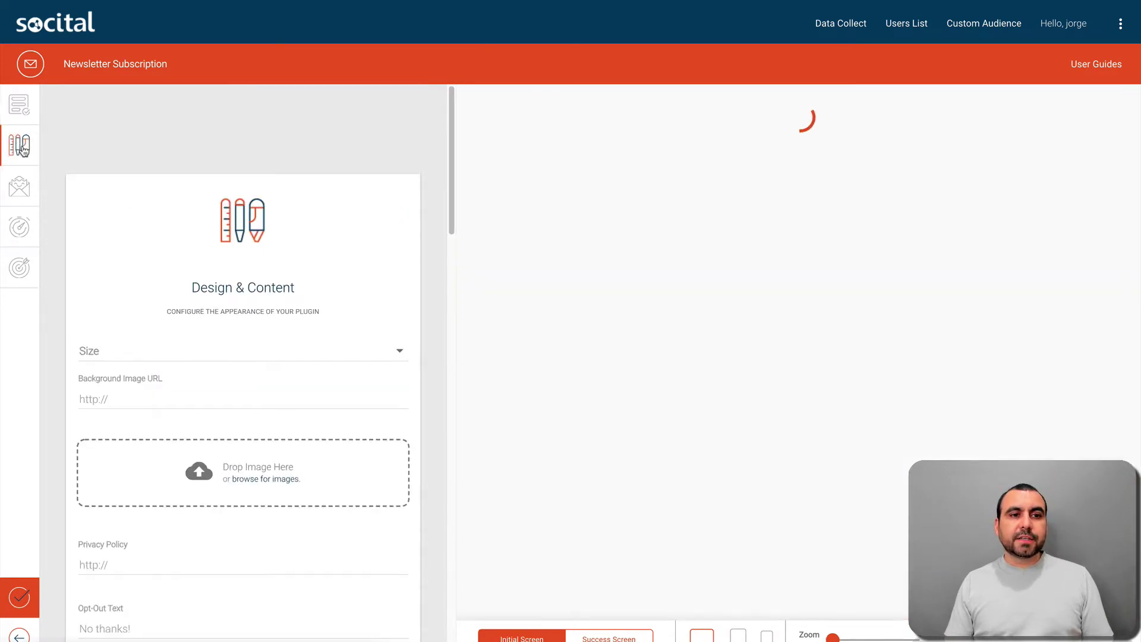
{"action": "left_click", "coordinate": [23, 150]}
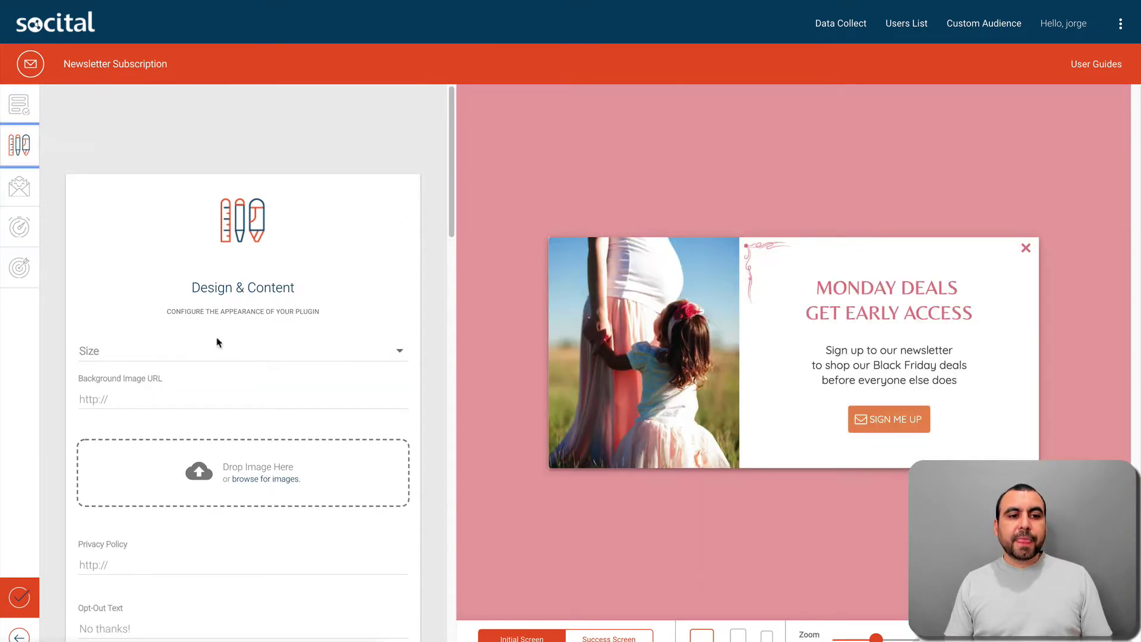
{"action": "scroll", "coordinate": [309, 374], "scroll_direction": "down", "scroll_amount": 2}
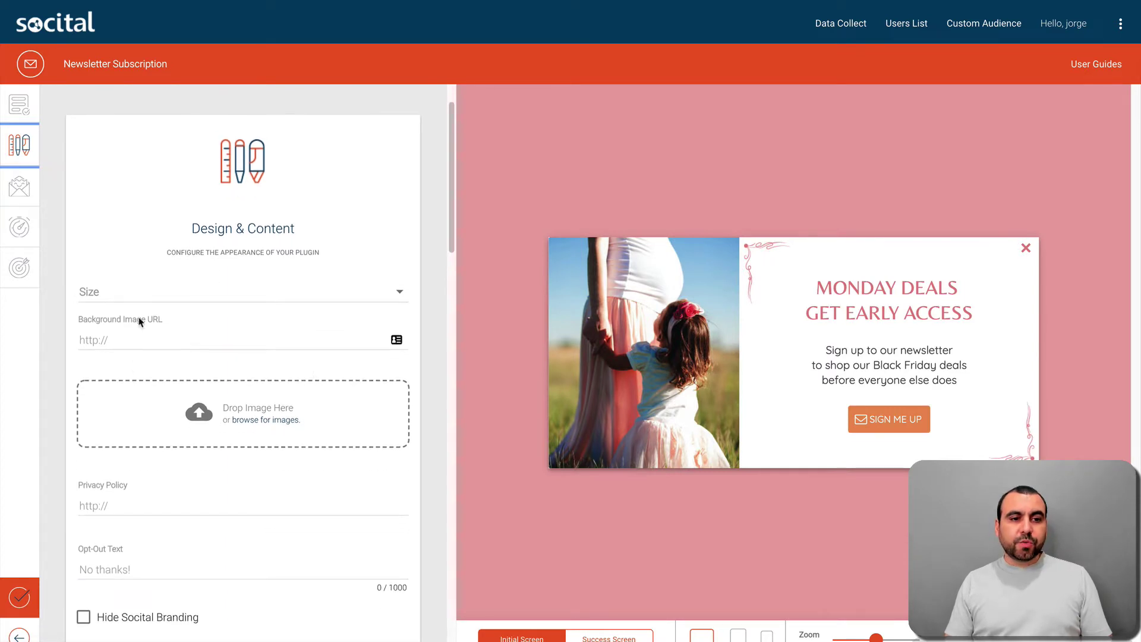
{"action": "scroll", "coordinate": [226, 378], "scroll_direction": "down", "scroll_amount": 5}
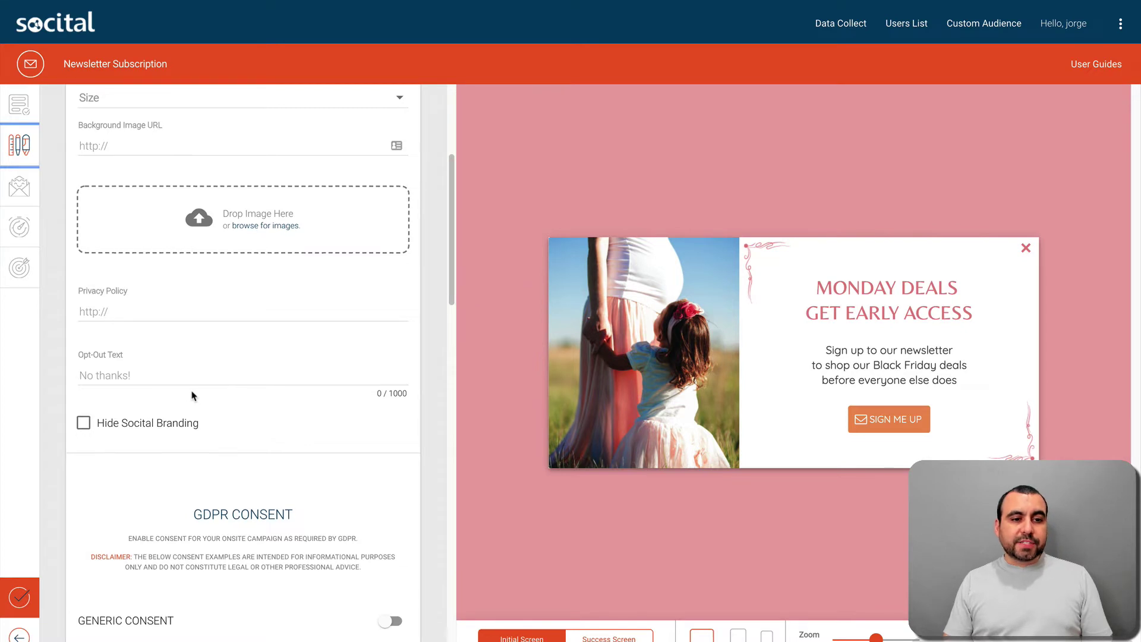
{"action": "scroll", "coordinate": [98, 331], "scroll_direction": "down", "scroll_amount": 4}
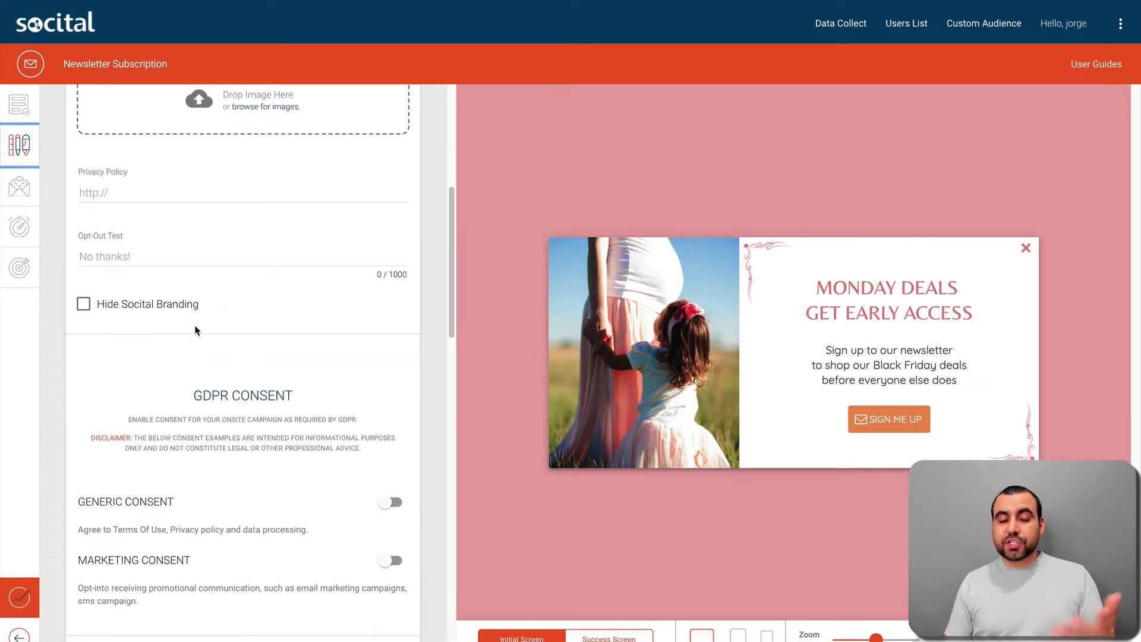
{"action": "scroll", "coordinate": [196, 327], "scroll_direction": "down", "scroll_amount": 3}
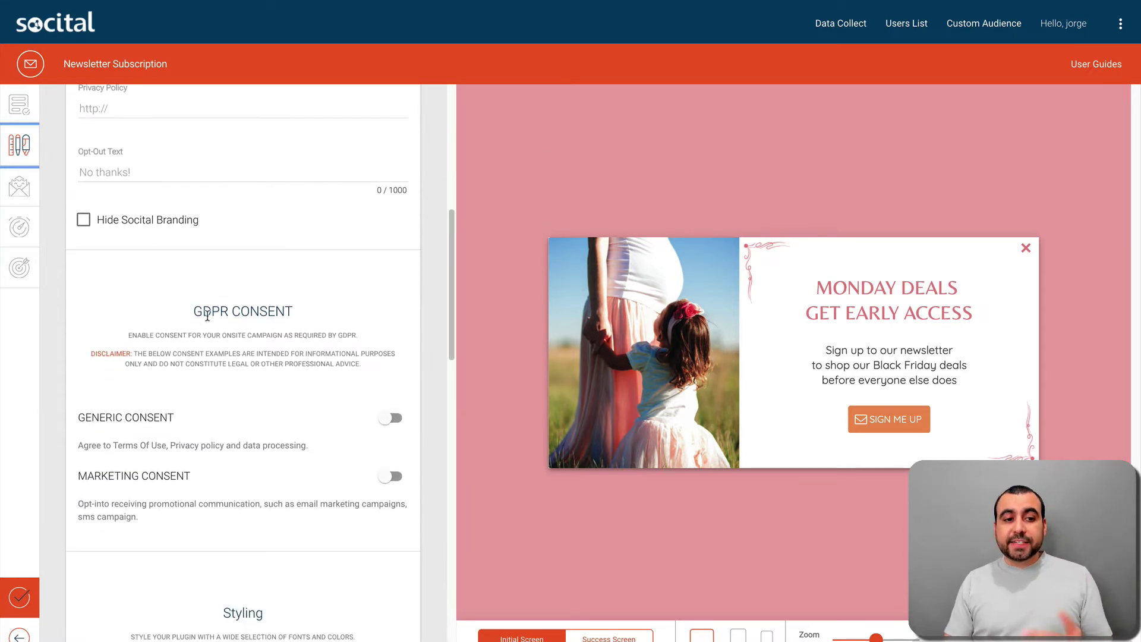
{"action": "scroll", "coordinate": [207, 315], "scroll_direction": "down", "scroll_amount": 3}
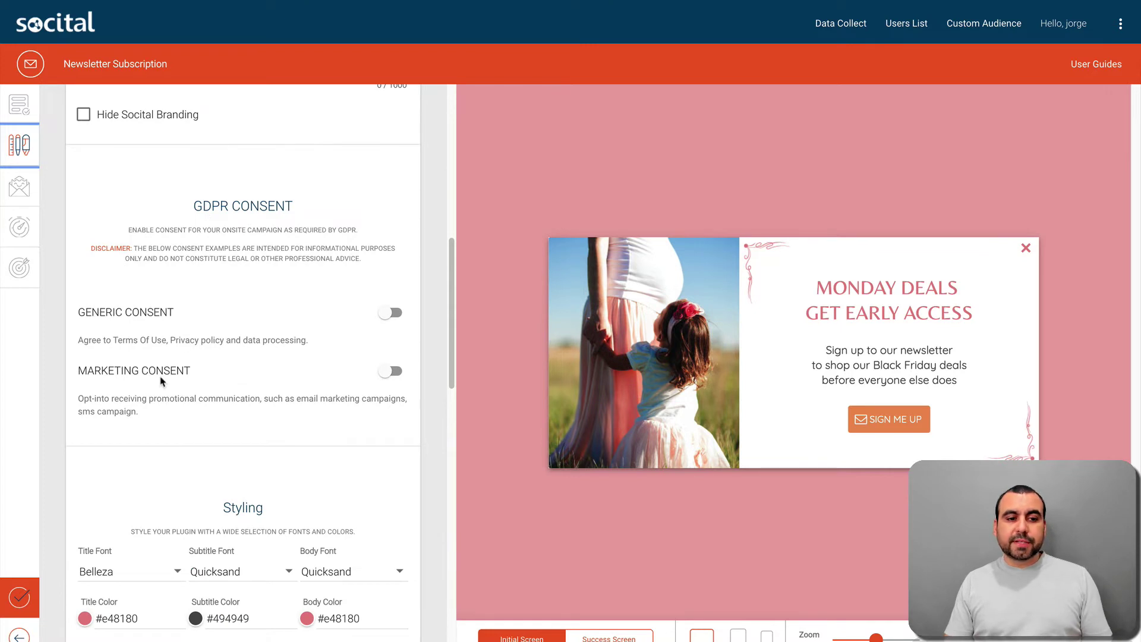
{"action": "scroll", "coordinate": [196, 386], "scroll_direction": "down", "scroll_amount": 7}
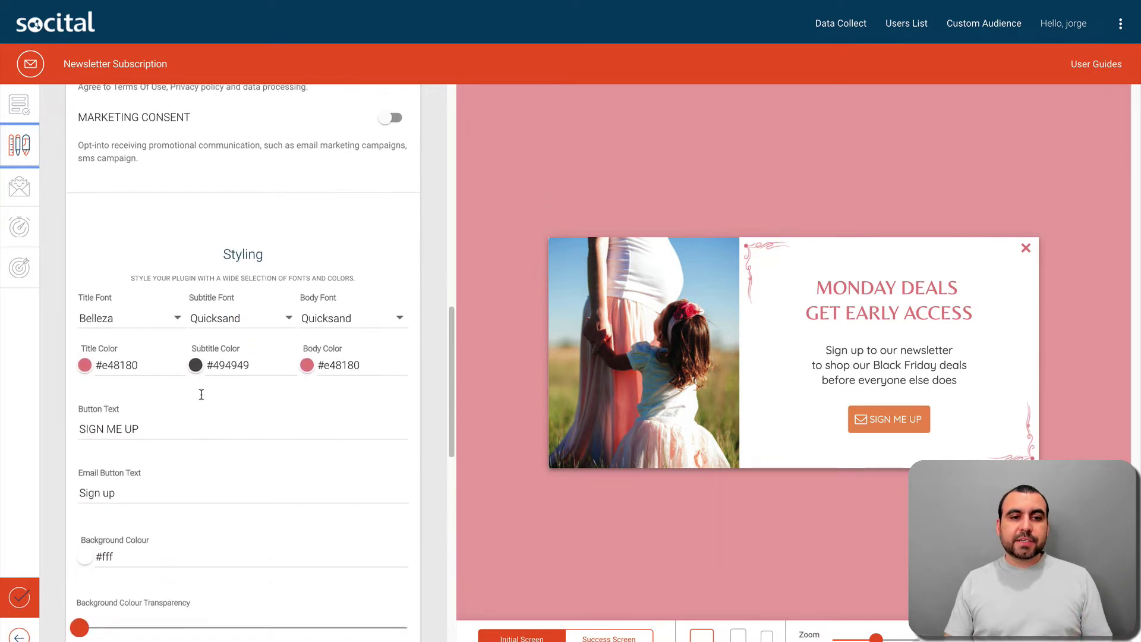
{"action": "scroll", "coordinate": [202, 395], "scroll_direction": "down", "scroll_amount": 3}
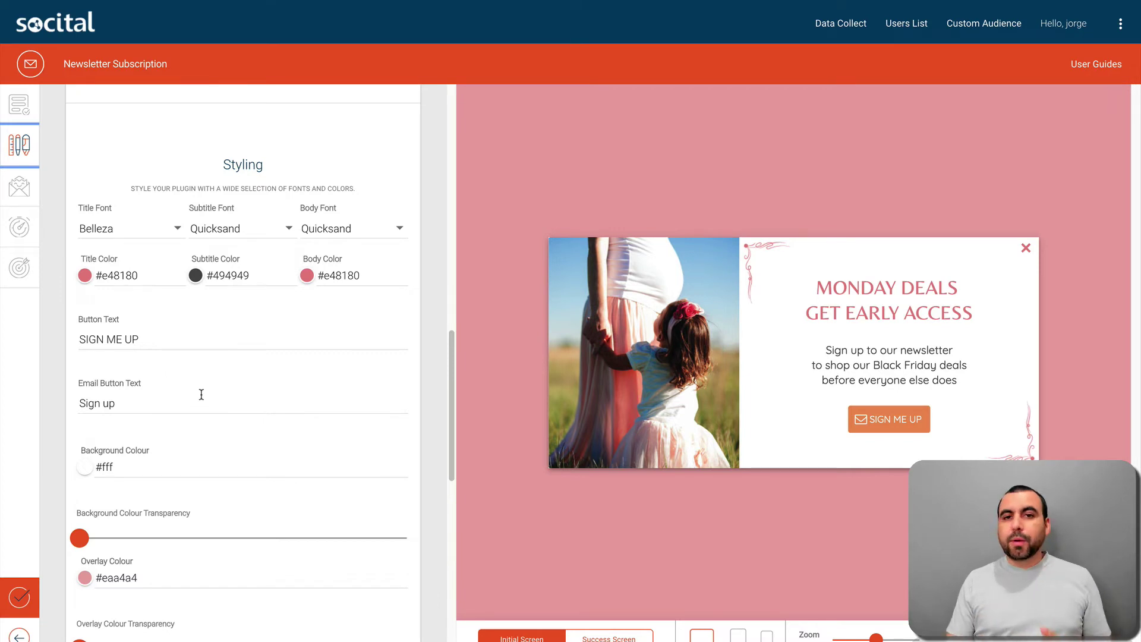
Step: Examine the Success settings for the message title, message text, personalized recommendations and redirect
{"action": "left_click", "coordinate": [20, 191]}
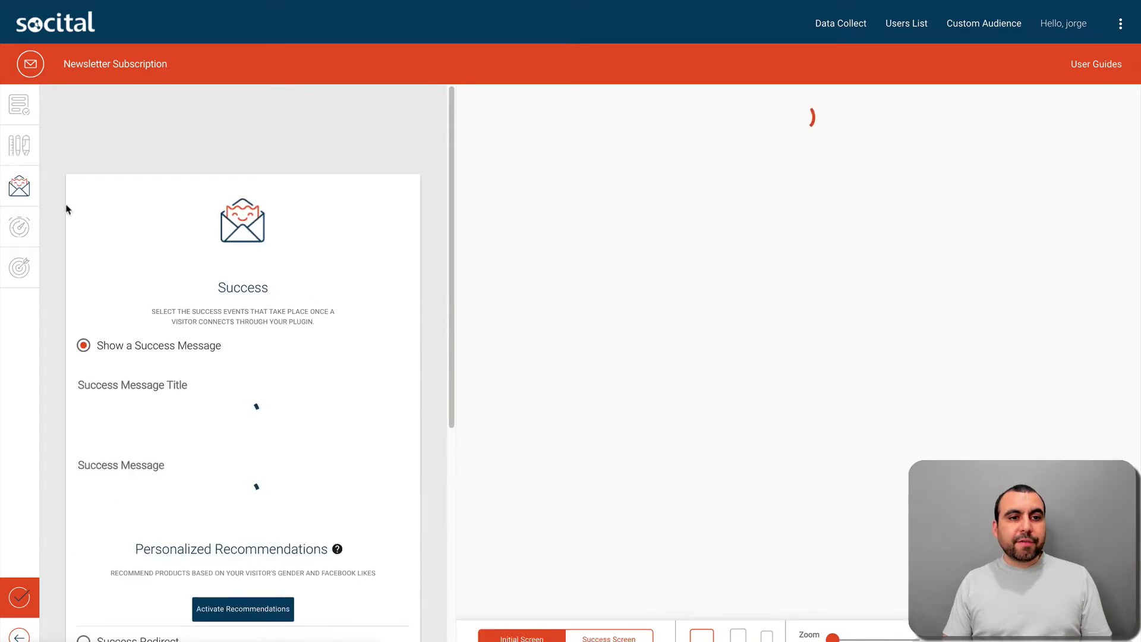
{"action": "scroll", "coordinate": [265, 399], "scroll_direction": "down", "scroll_amount": 2}
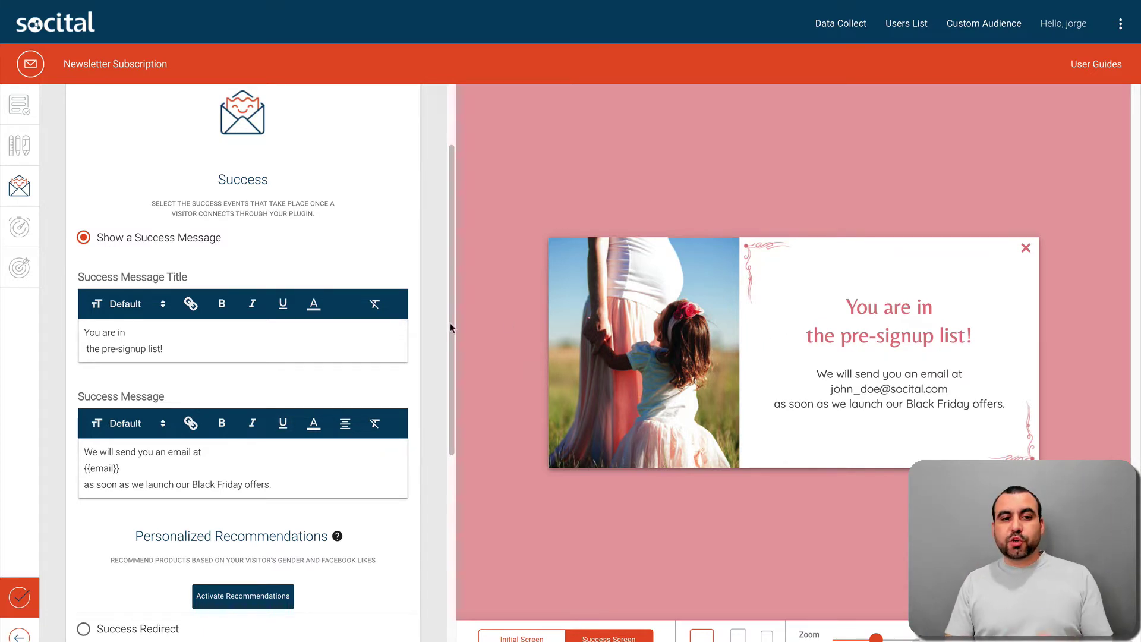
{"action": "left_click_drag", "start_coordinate": [203, 352], "coordinate": [101, 333]}
{"action": "left_click", "coordinate": [242, 376]}
{"action": "scroll", "coordinate": [242, 376], "scroll_direction": "down", "scroll_amount": 6}
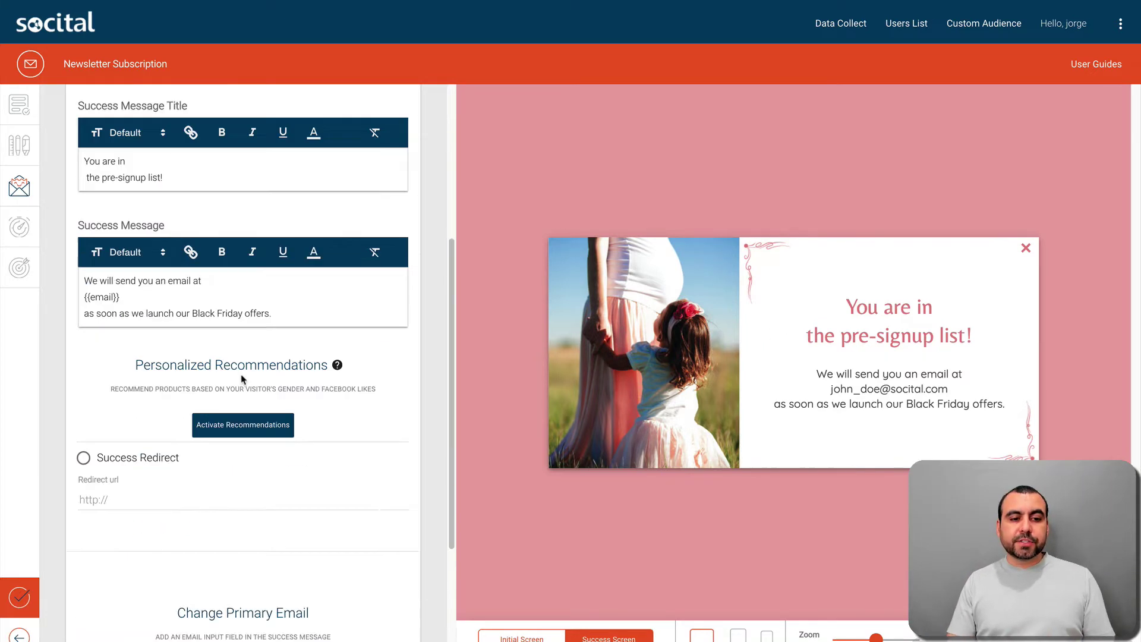
{"action": "scroll", "coordinate": [225, 369], "scroll_direction": "up", "scroll_amount": 6}
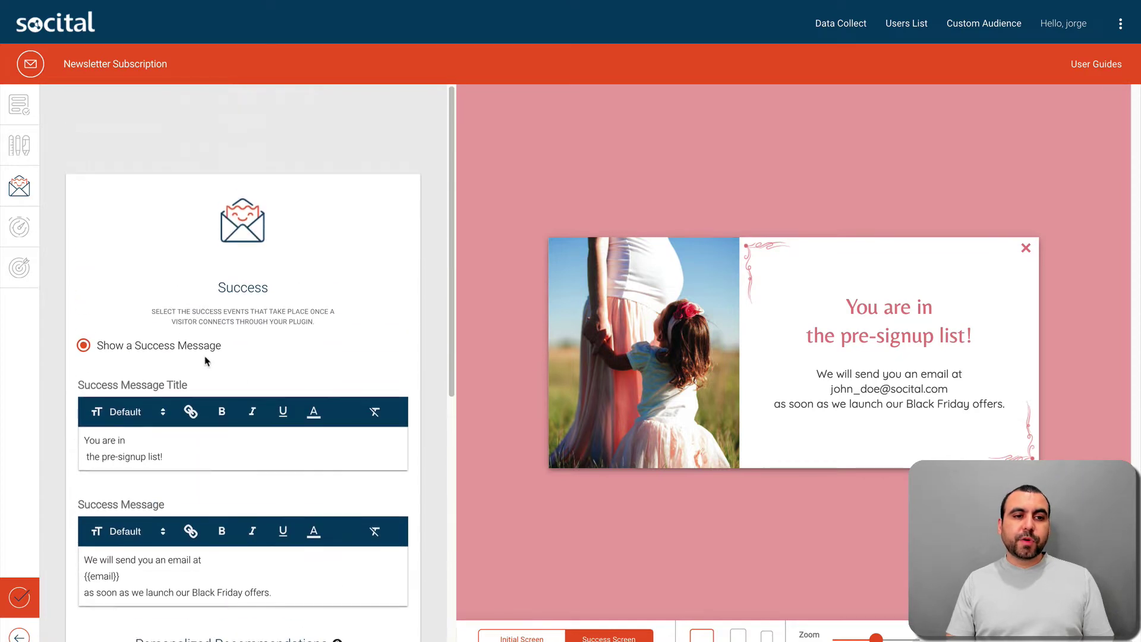
Step: Examine the appearance timing choices in the Behavior settings and the show rule choices in the Targeting settings
{"action": "left_click", "coordinate": [21, 229]}
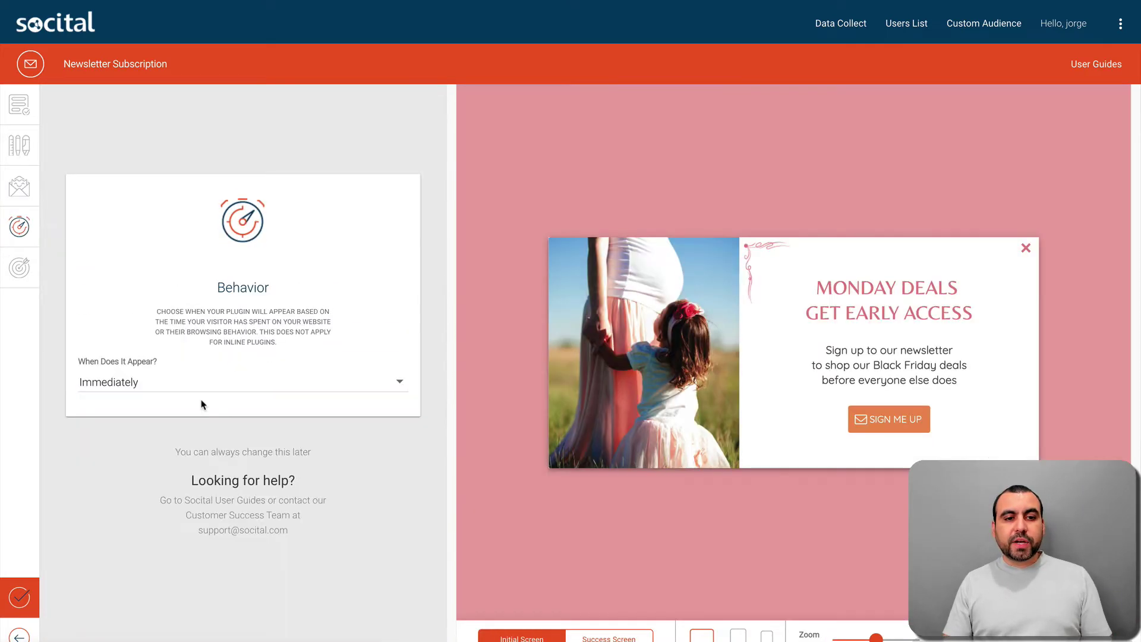
{"action": "left_click", "coordinate": [208, 382]}
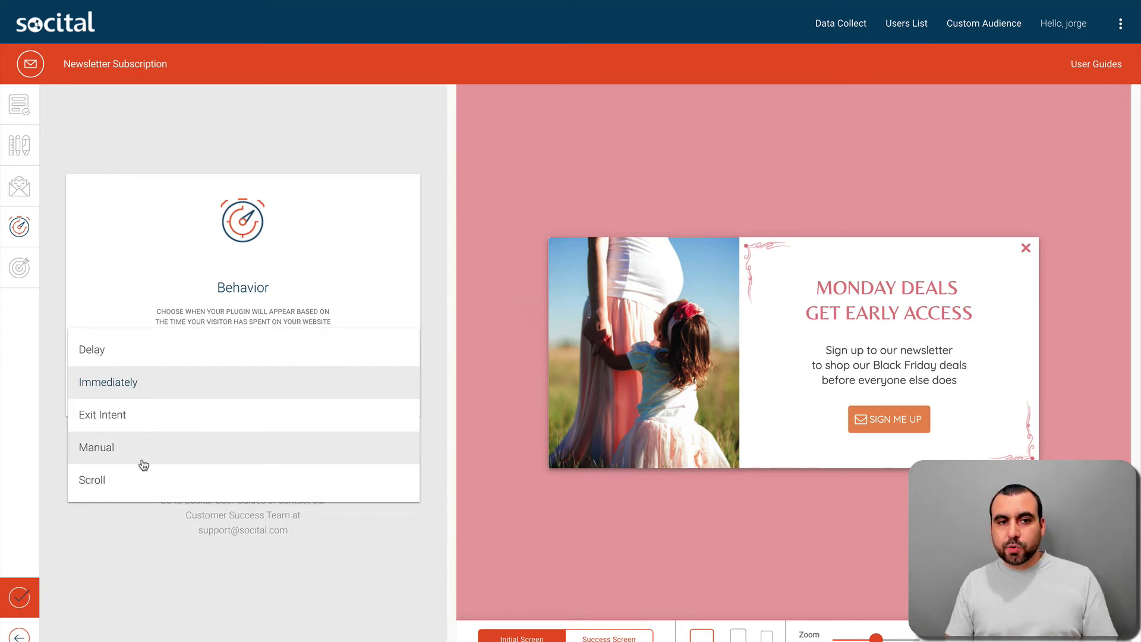
{"action": "left_click", "coordinate": [20, 268]}
{"action": "left_click", "coordinate": [20, 268]}
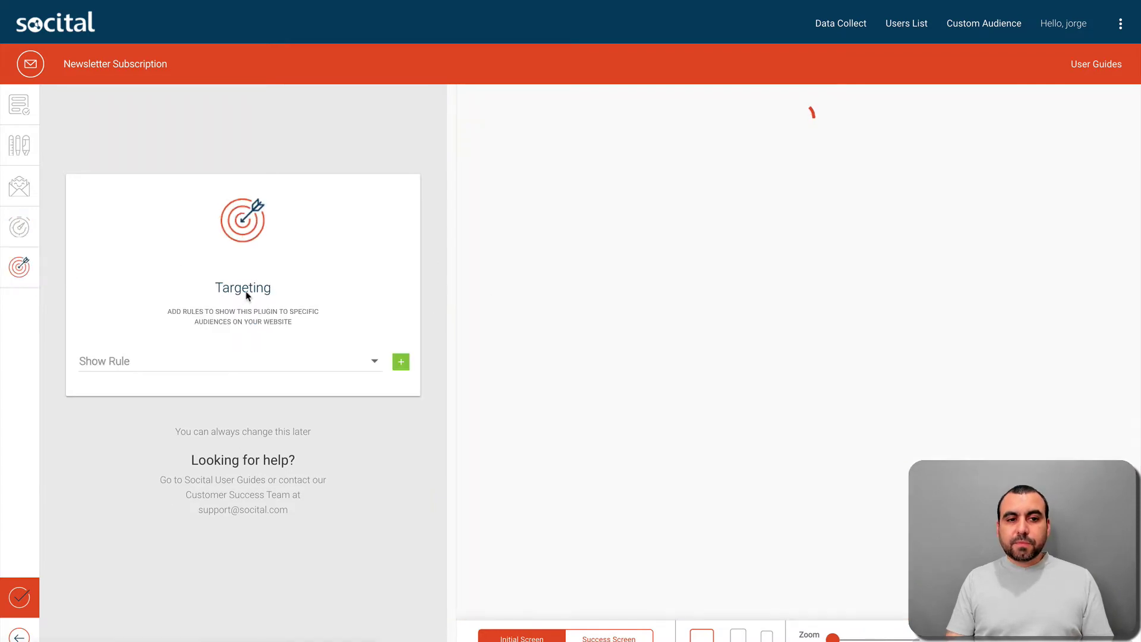
{"action": "left_click", "coordinate": [232, 363]}
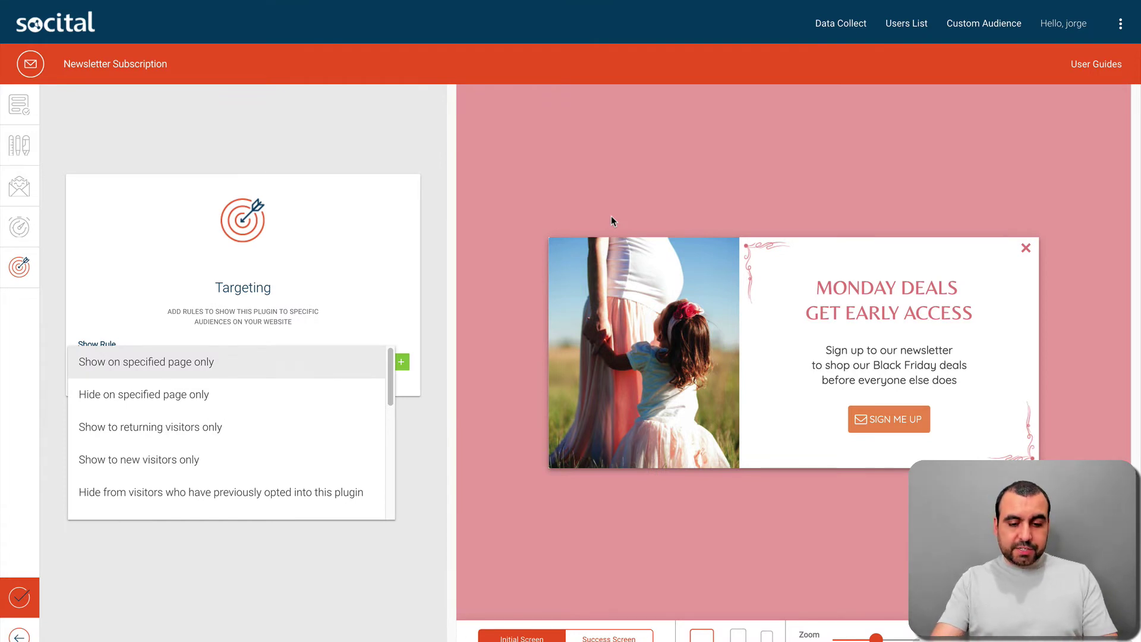
Step: Switch to an incognito Chrome window, load the IZNUTRA website and look through its homepage
{"action": "key", "text": "ctrl+super+n"}
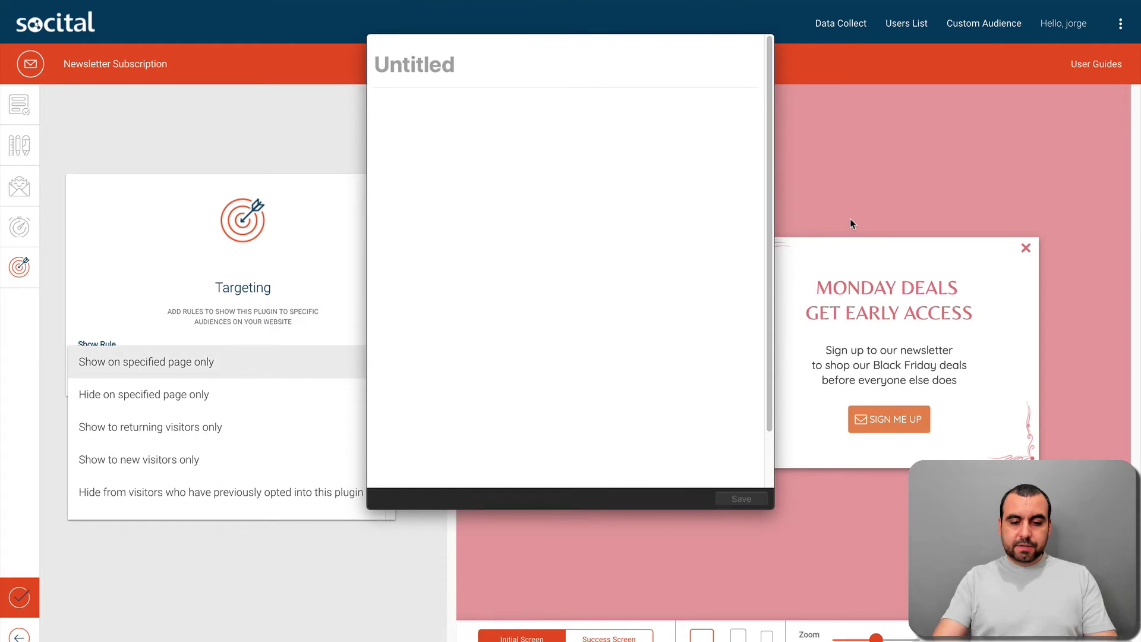
{"action": "key", "text": "super+shift+n"}
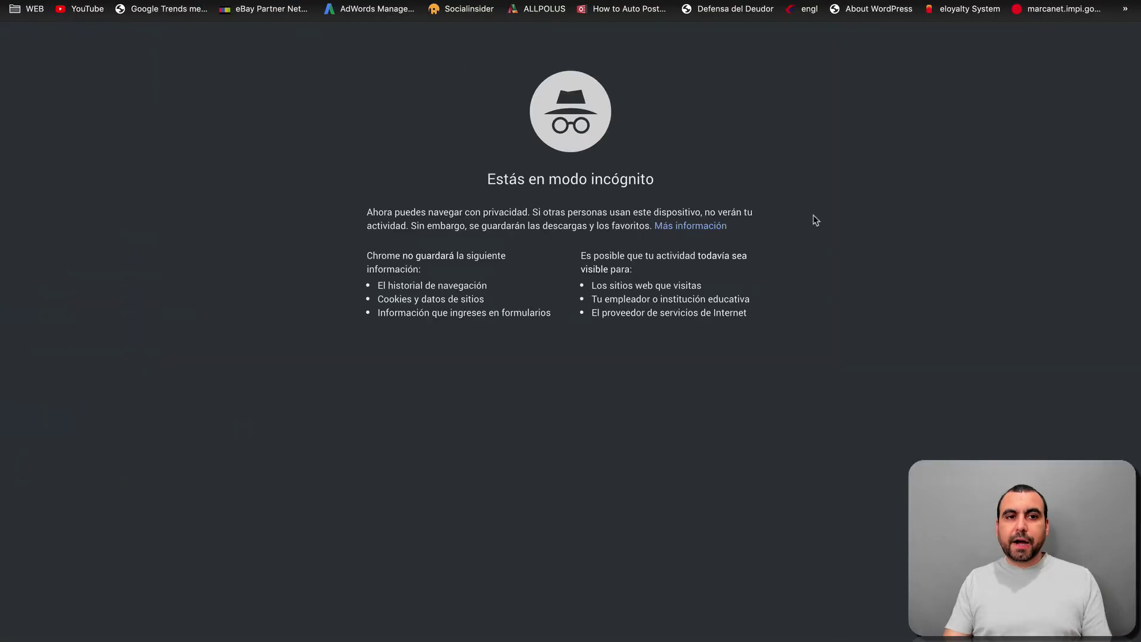
{"action": "type", "text": "izn"}
{"action": "key", "text": "Return"}
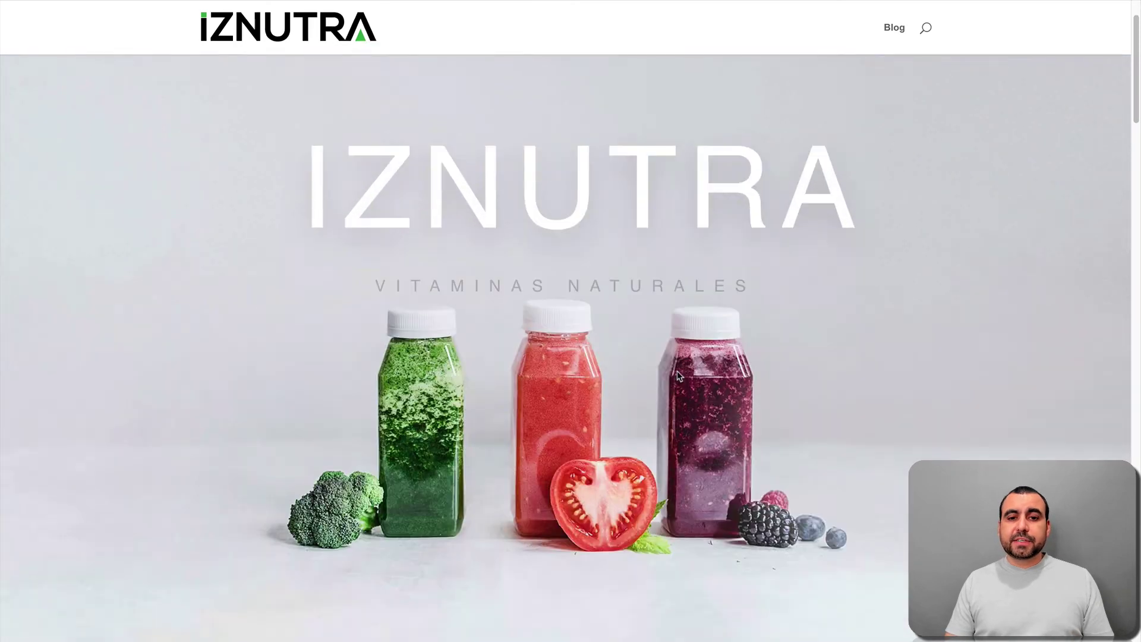
{"action": "scroll", "coordinate": [679, 376], "scroll_direction": "down", "scroll_amount": 5}
{"action": "scroll", "coordinate": [679, 376], "scroll_direction": "down", "scroll_amount": 20}
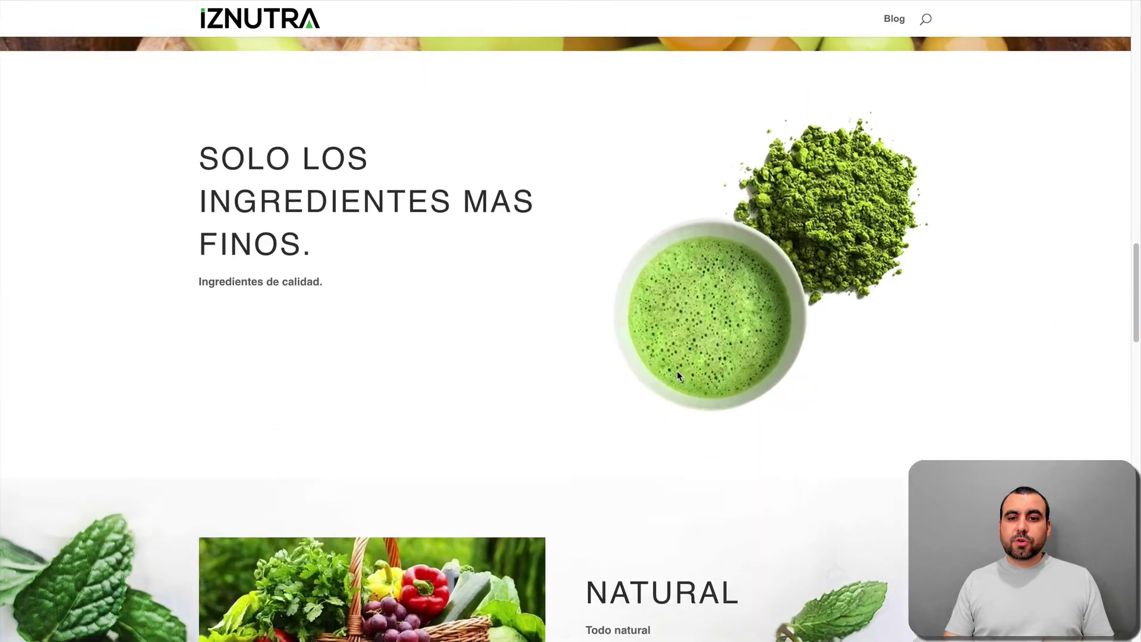
{"action": "scroll", "coordinate": [679, 377], "scroll_direction": "down", "scroll_amount": 13}
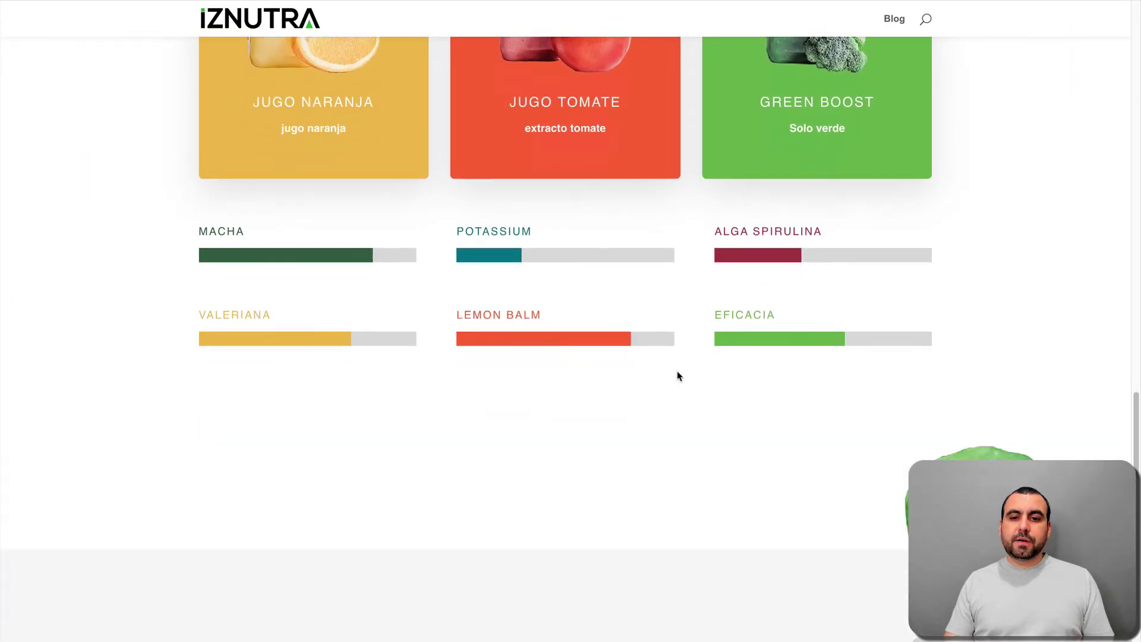
{"action": "scroll", "coordinate": [680, 376], "scroll_direction": "down", "scroll_amount": 3}
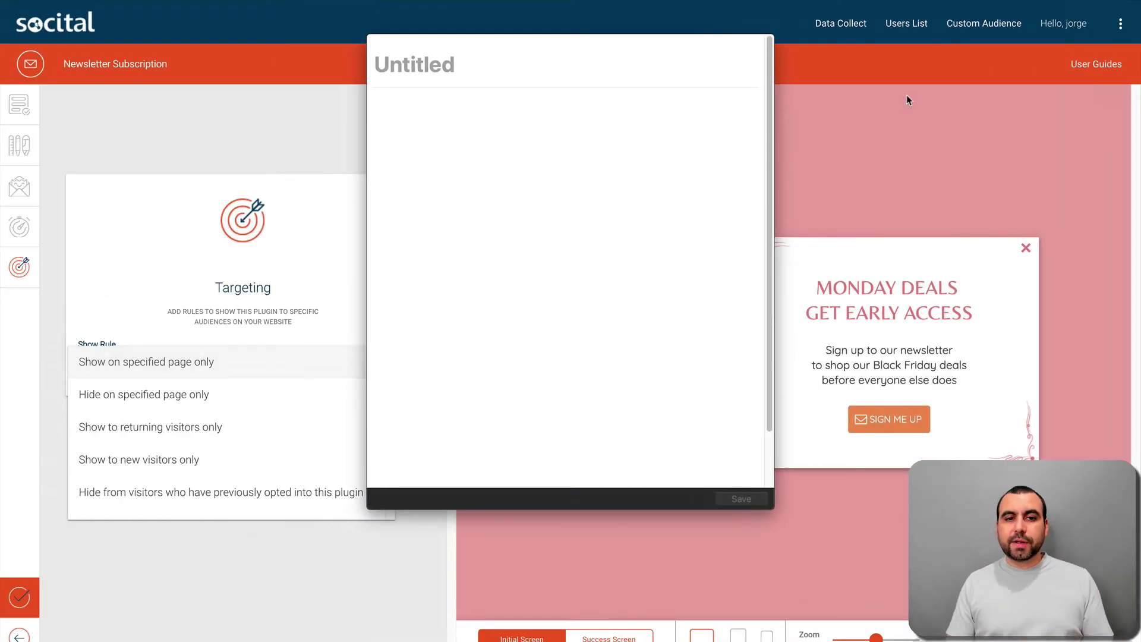
Step: Close the empty untitled note window and leave the campaign editor for the Data Collect overview
{"action": "left_click", "coordinate": [907, 100]}
{"action": "left_click", "coordinate": [658, 383]}
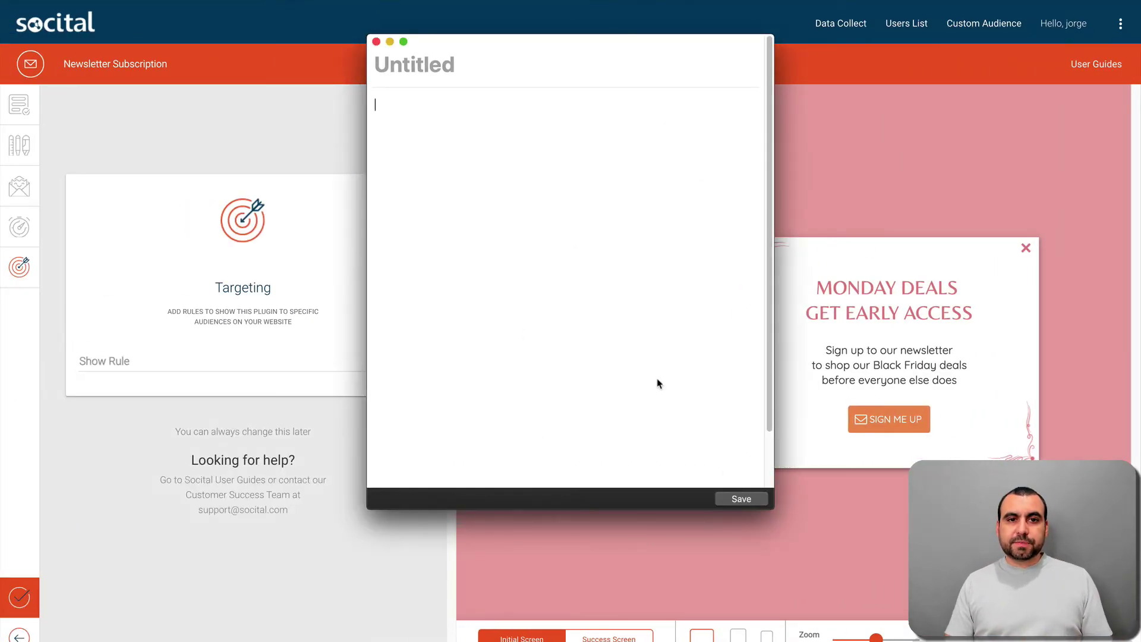
{"action": "left_click", "coordinate": [376, 42]}
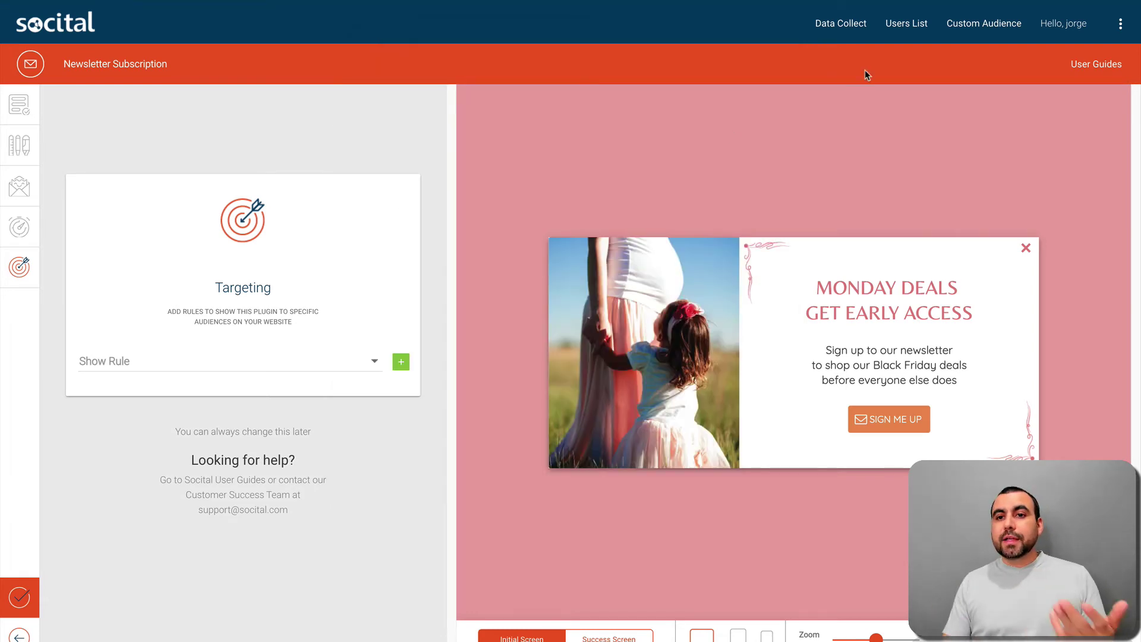
{"action": "left_click", "coordinate": [860, 28]}
{"action": "left_click", "coordinate": [684, 78]}
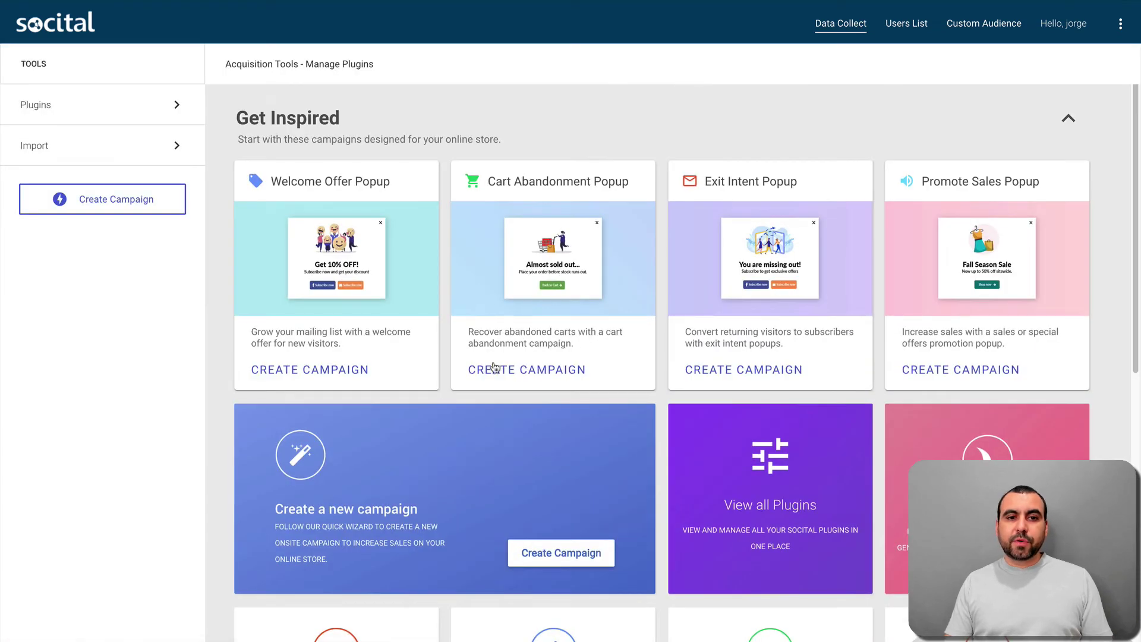
Step: Open the Users List and examine the destinations available for exporting the collected contacts
{"action": "left_click", "coordinate": [907, 27]}
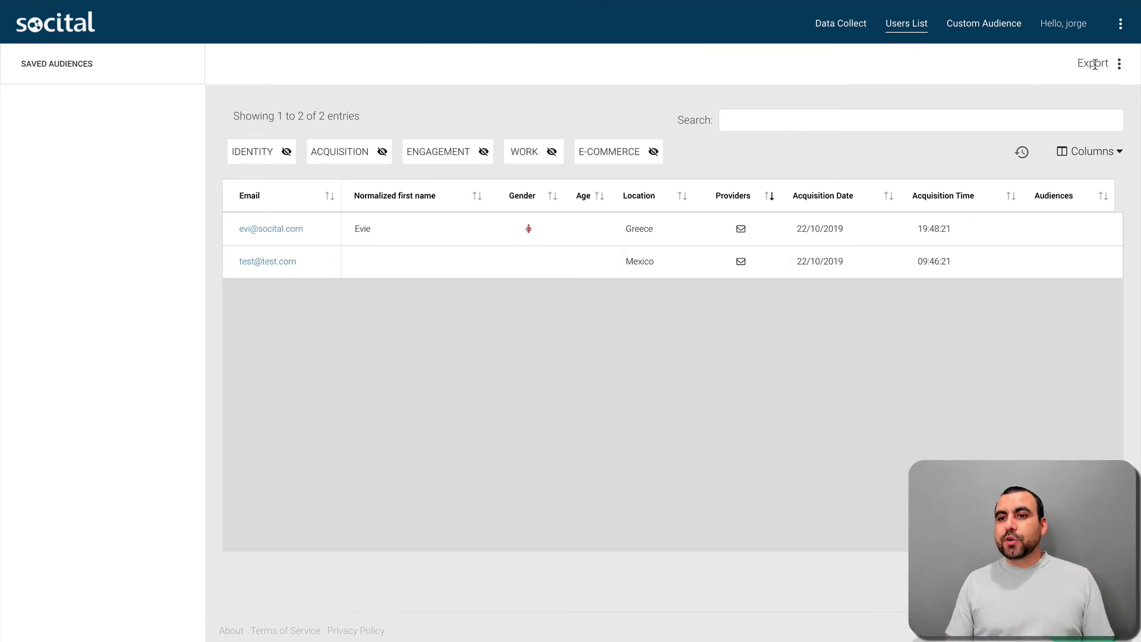
{"action": "left_click", "coordinate": [1121, 66]}
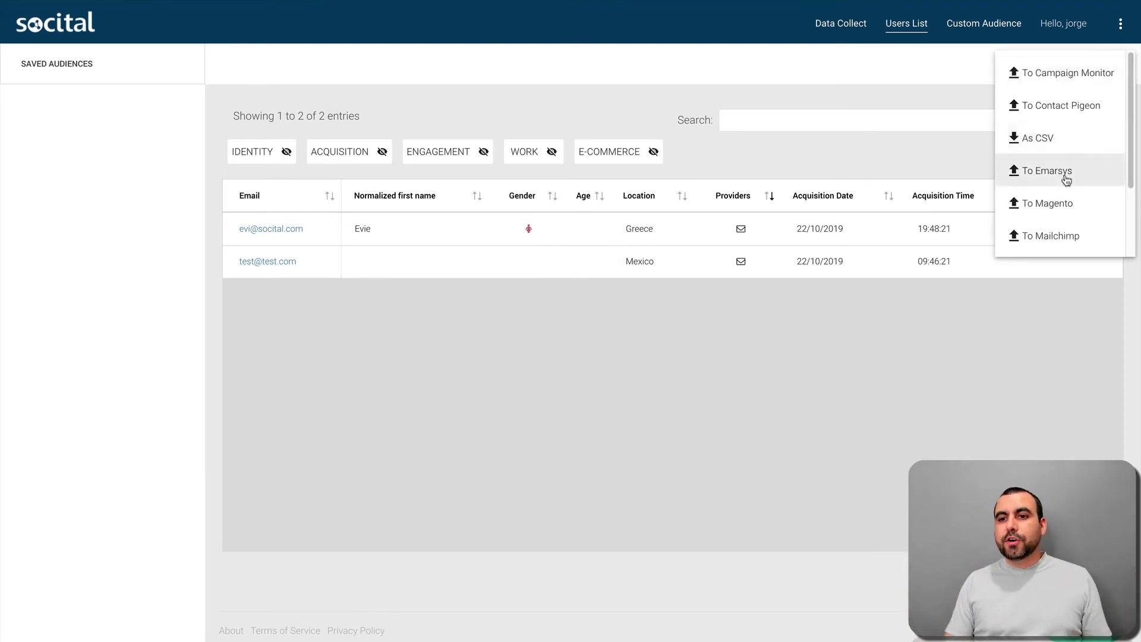
{"action": "scroll", "coordinate": [1064, 178], "scroll_direction": "down", "scroll_amount": 1}
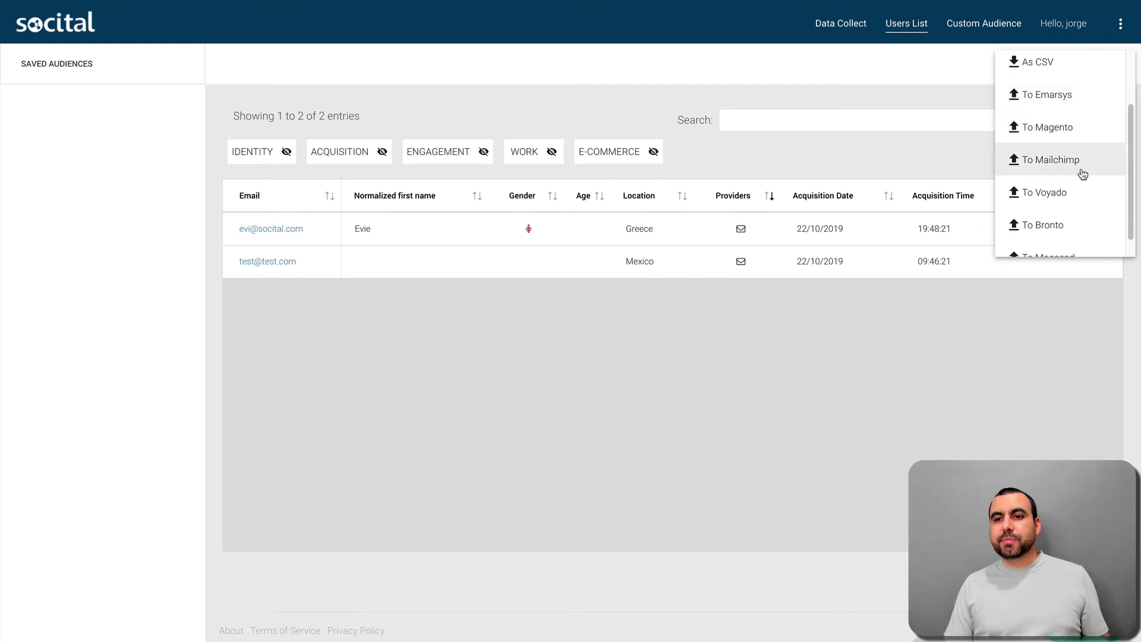
{"action": "left_click", "coordinate": [853, 473]}
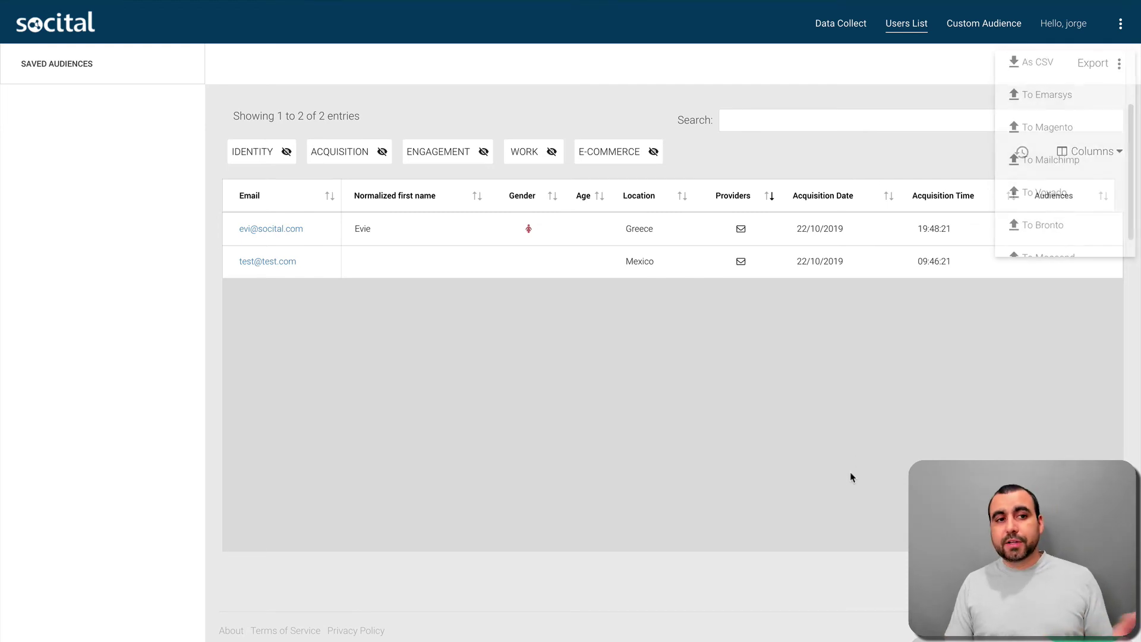
Step: Review the audience charts on the Custom Audience dashboard and reveal the additional filter categories
{"action": "left_click", "coordinate": [1005, 36]}
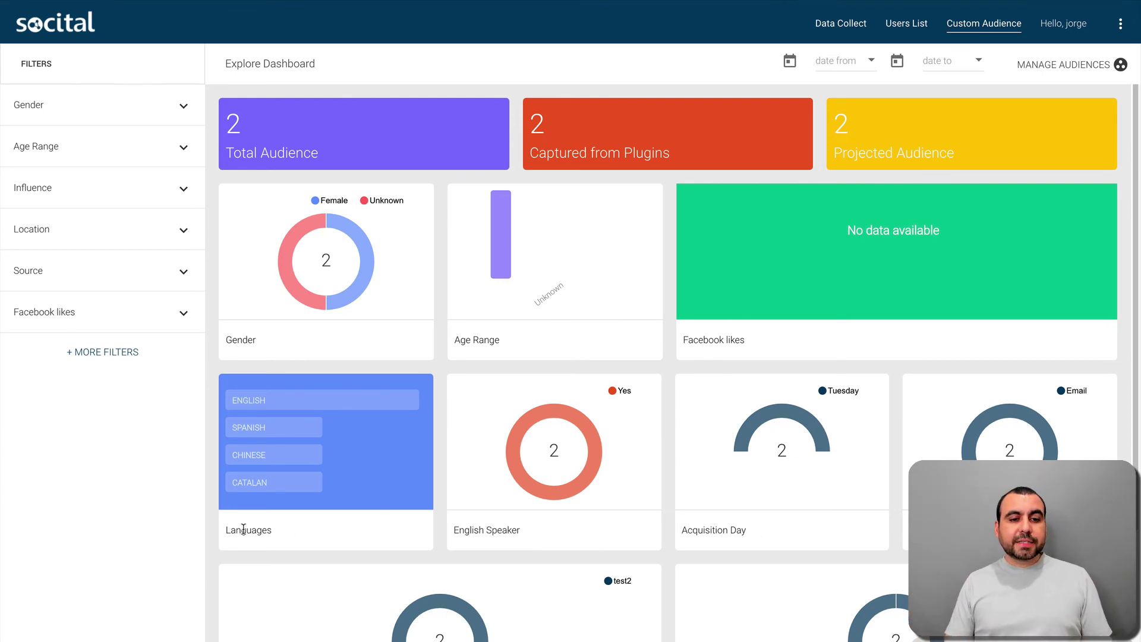
{"action": "mouse_move", "coordinate": [274, 495]}
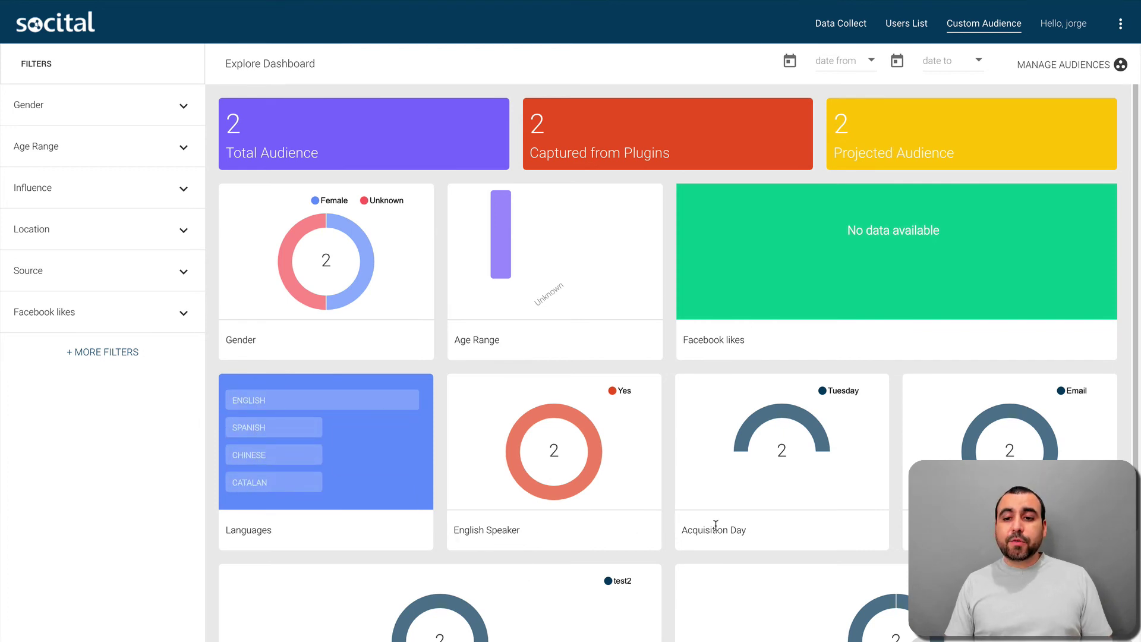
{"action": "scroll", "coordinate": [817, 523], "scroll_direction": "down", "scroll_amount": 1}
{"action": "scroll", "coordinate": [816, 523], "scroll_direction": "down", "scroll_amount": 3}
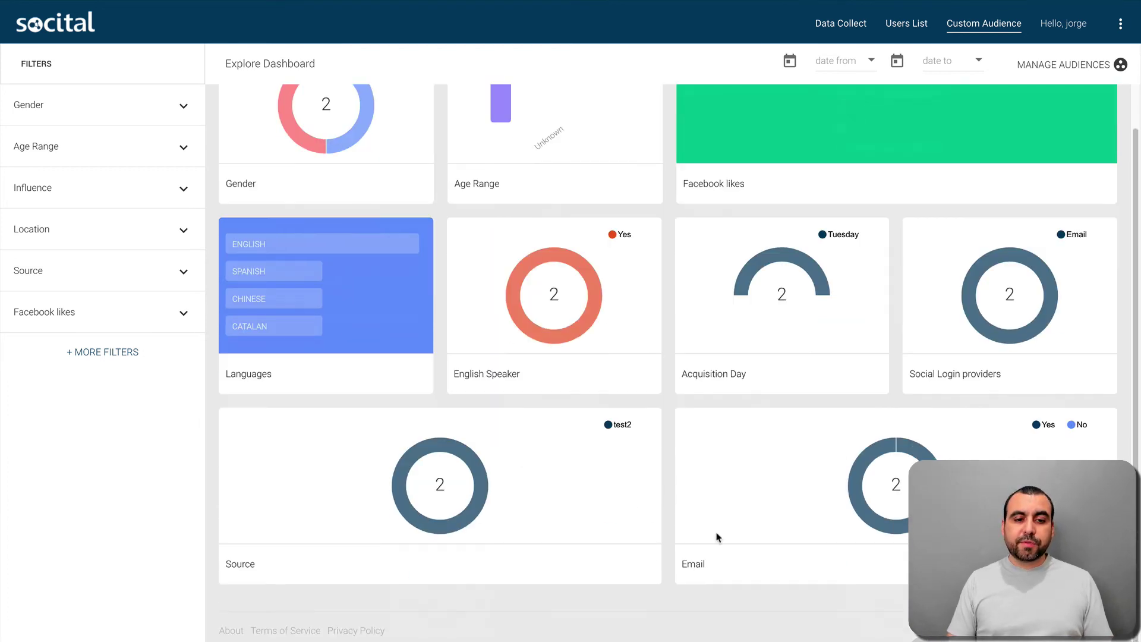
{"action": "scroll", "coordinate": [917, 259], "scroll_direction": "up", "scroll_amount": 3}
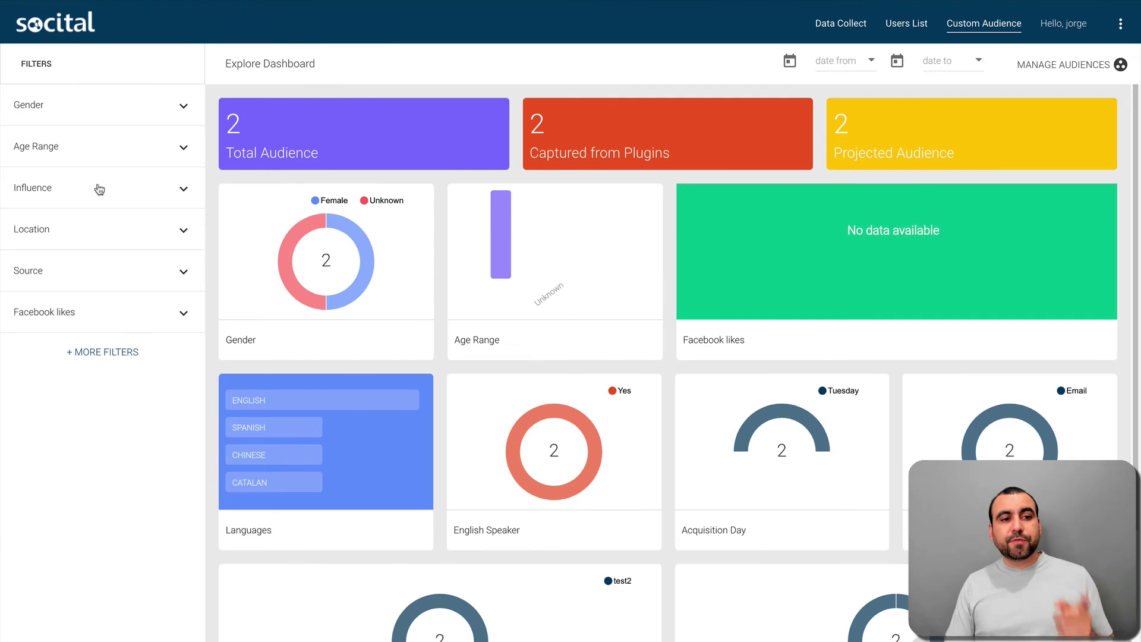
{"action": "left_click", "coordinate": [109, 352]}
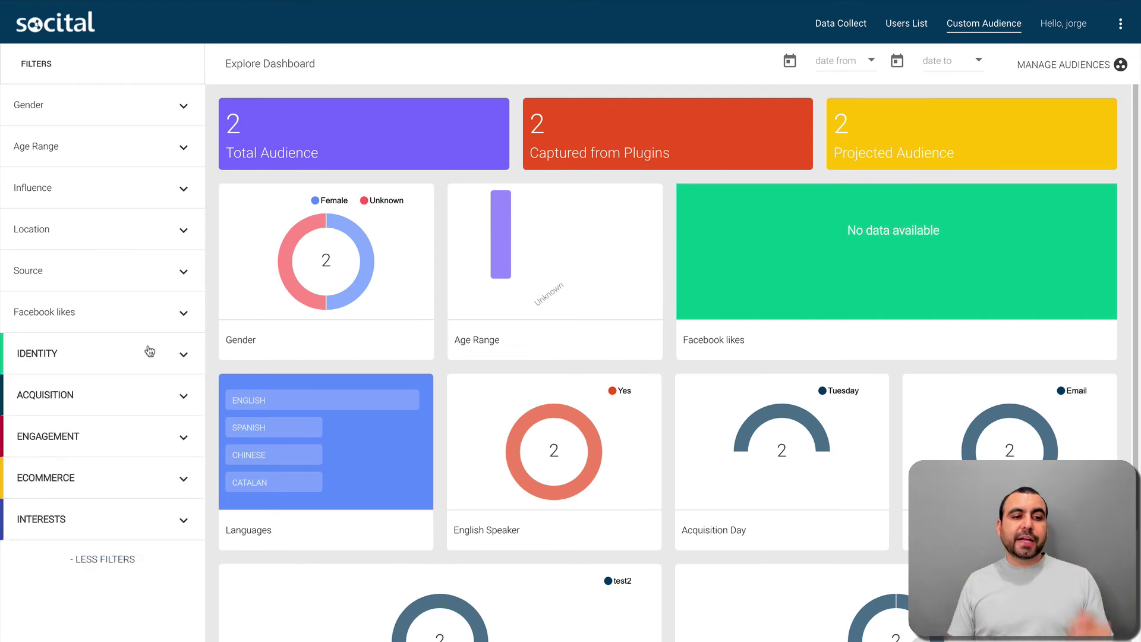